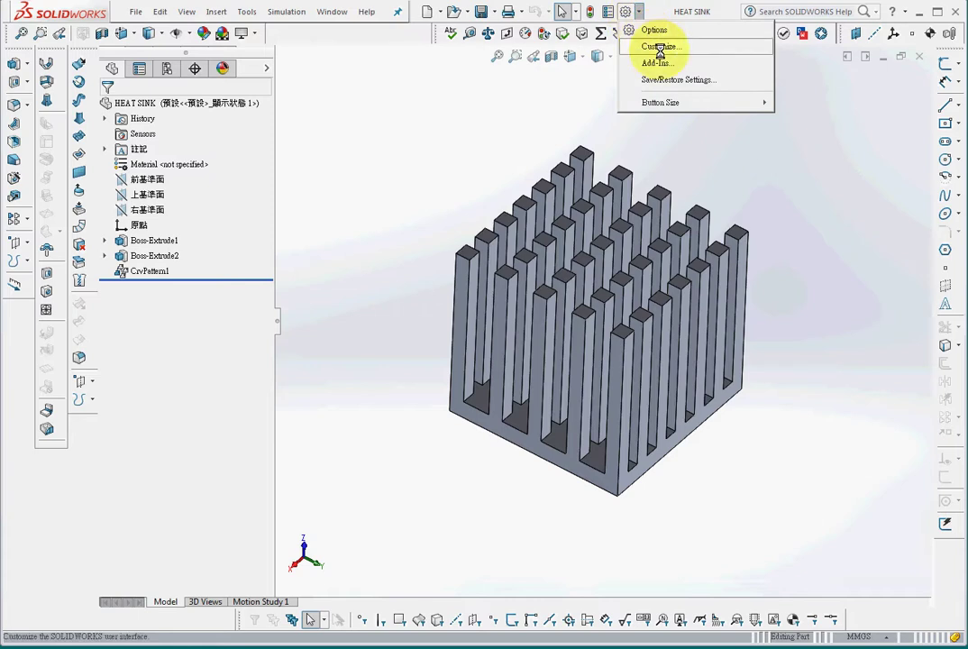
Check the Ansys 15.0 entry in the add-ins list and send the heat sink model to ANSYS Workbench
click(656, 63)
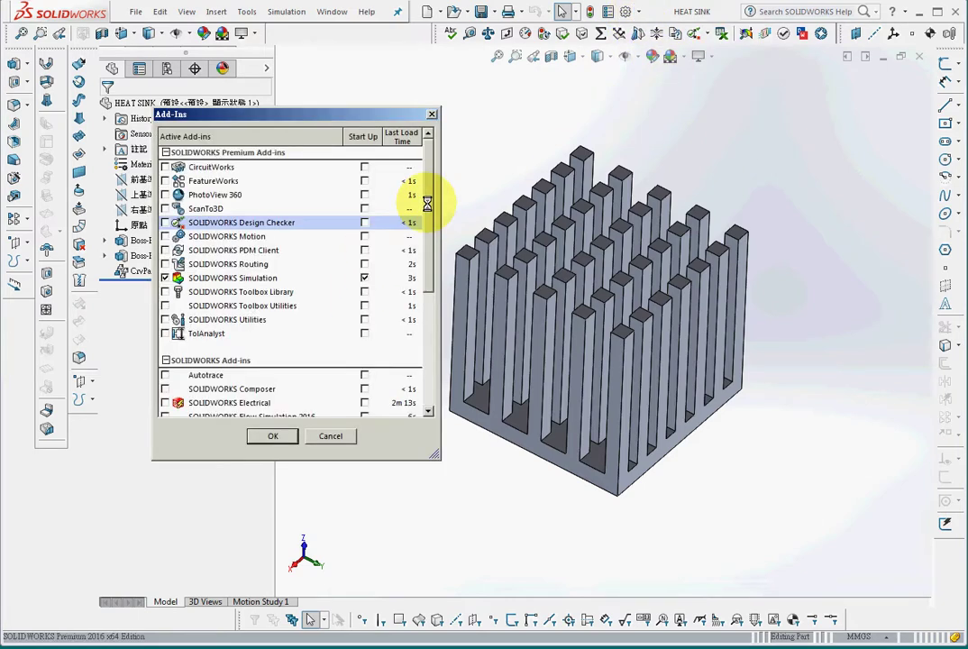
drag(427, 203, 447, 363)
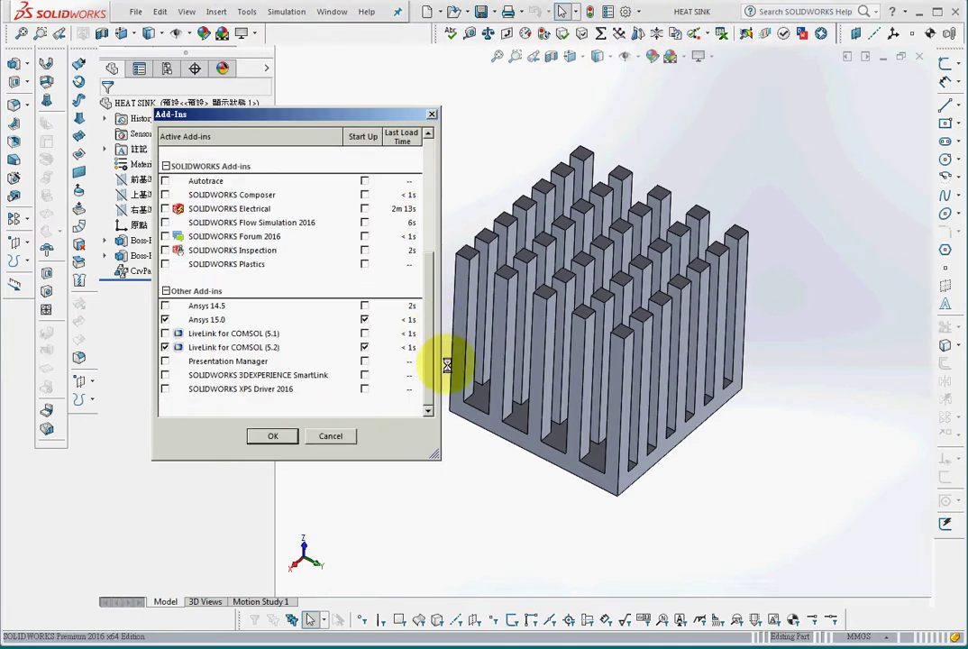
click(332, 436)
click(247, 12)
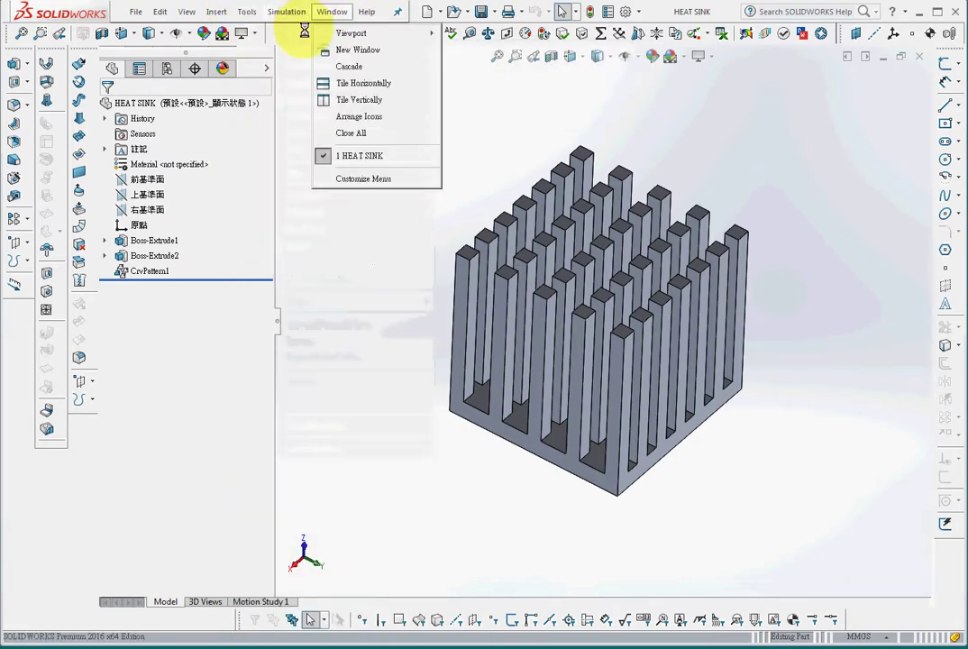
mouse_move(254, 11)
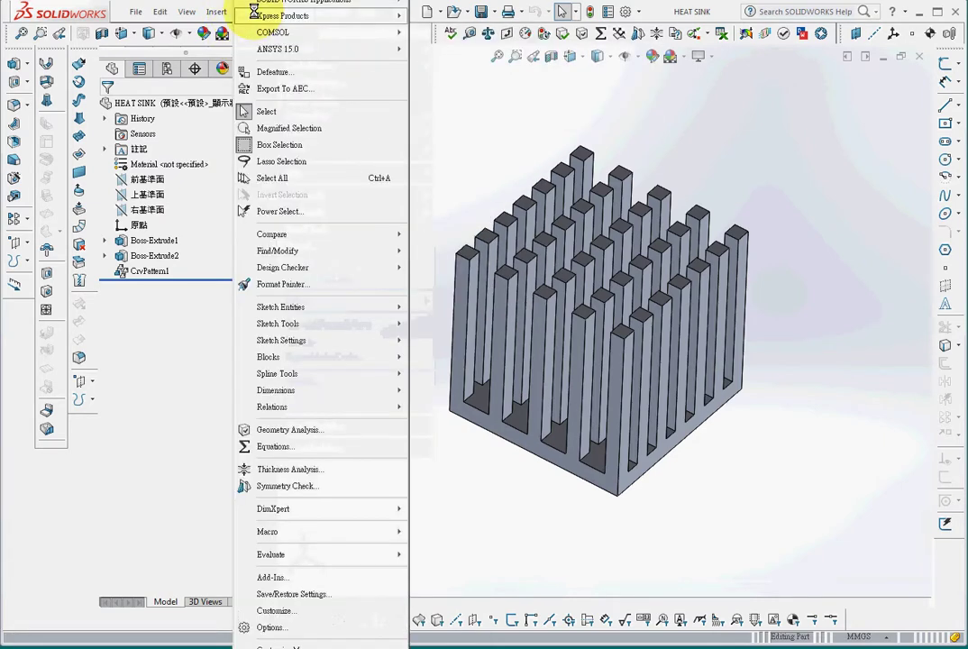
mouse_move(318, 50)
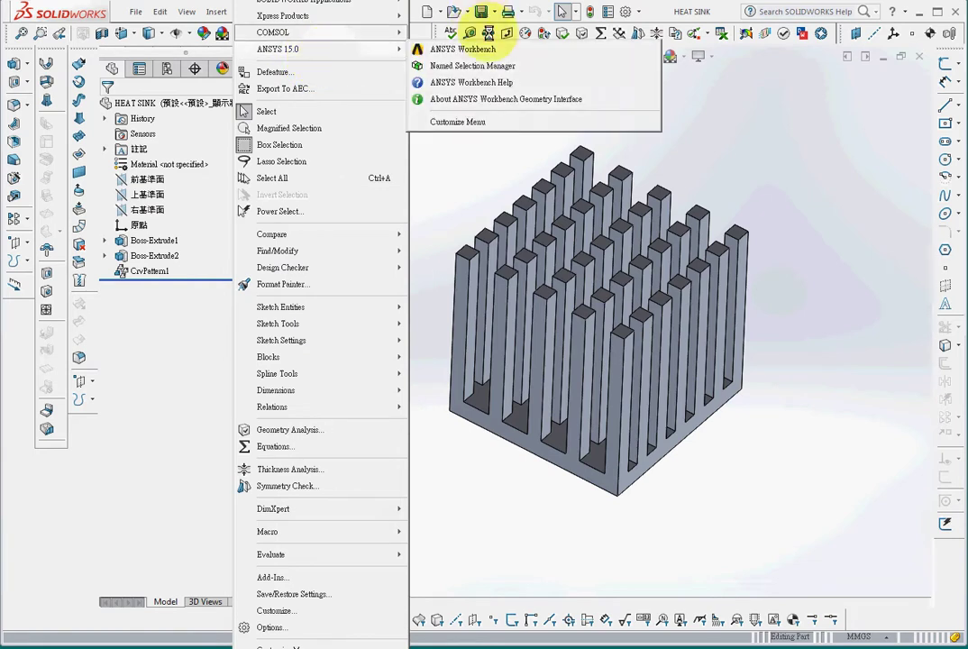
click(437, 50)
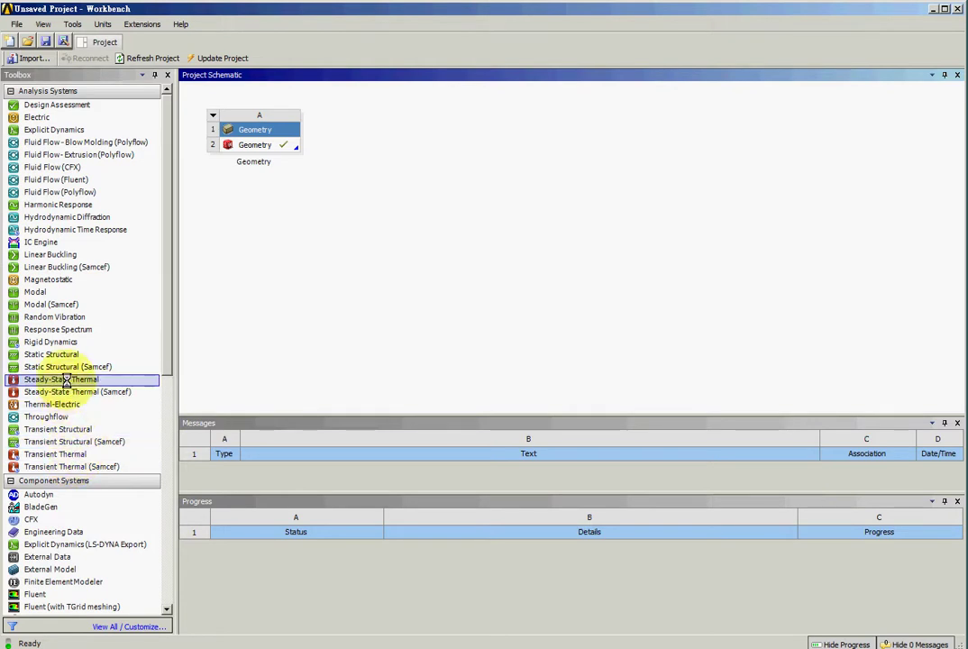
Add a Steady-State Thermal analysis system to the project schematic, linked to the imported heat sink geometry
drag(65, 381, 563, 251)
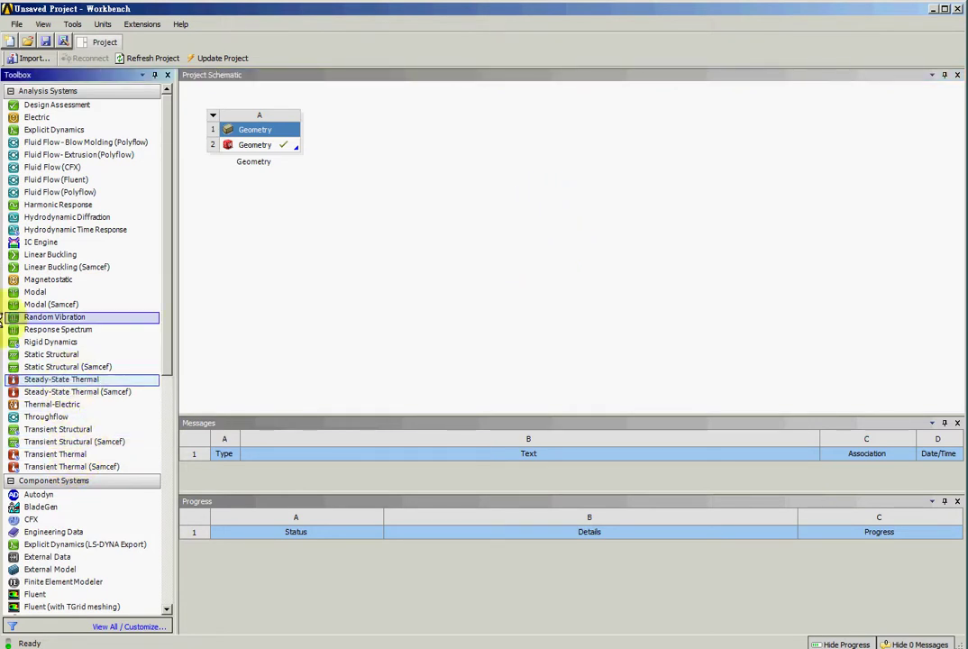
drag(62, 380, 231, 141)
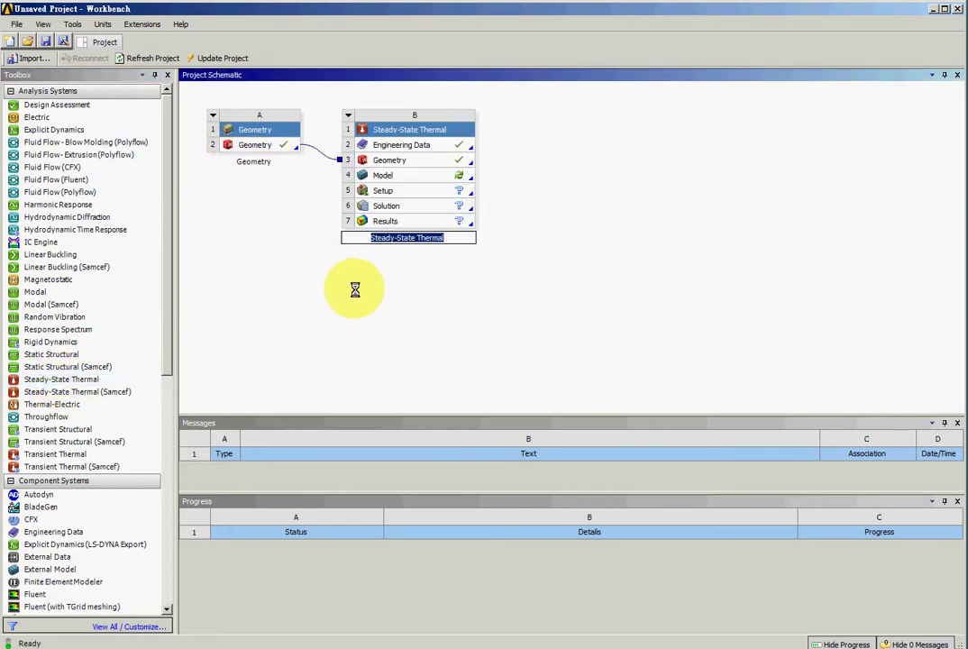
Add Aluminum Alloy from the General Materials library to the thermal system's engineering data and return to the project schematic
right_click(446, 146)
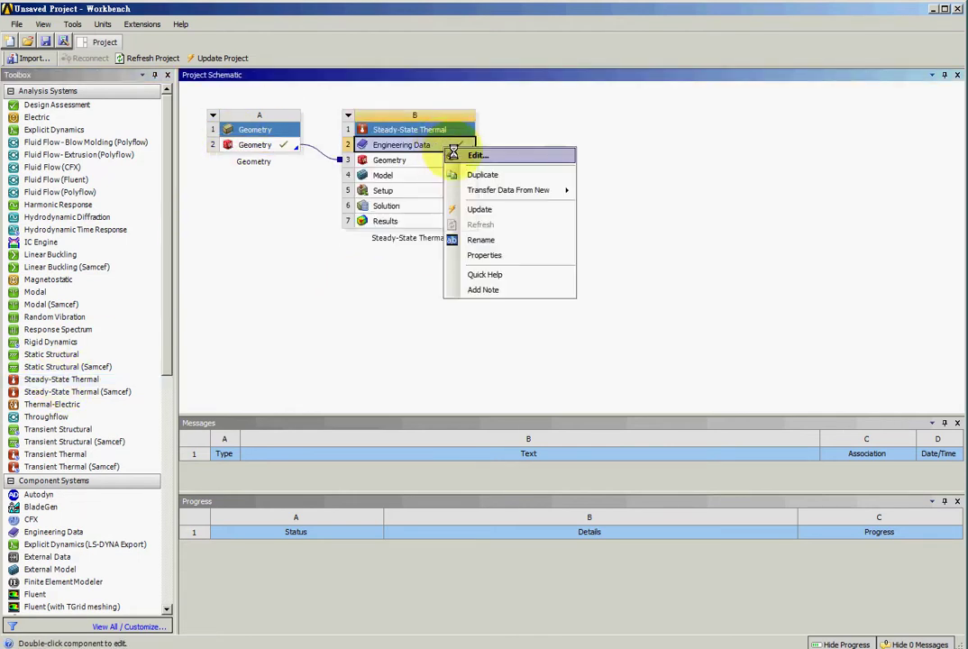
click(509, 157)
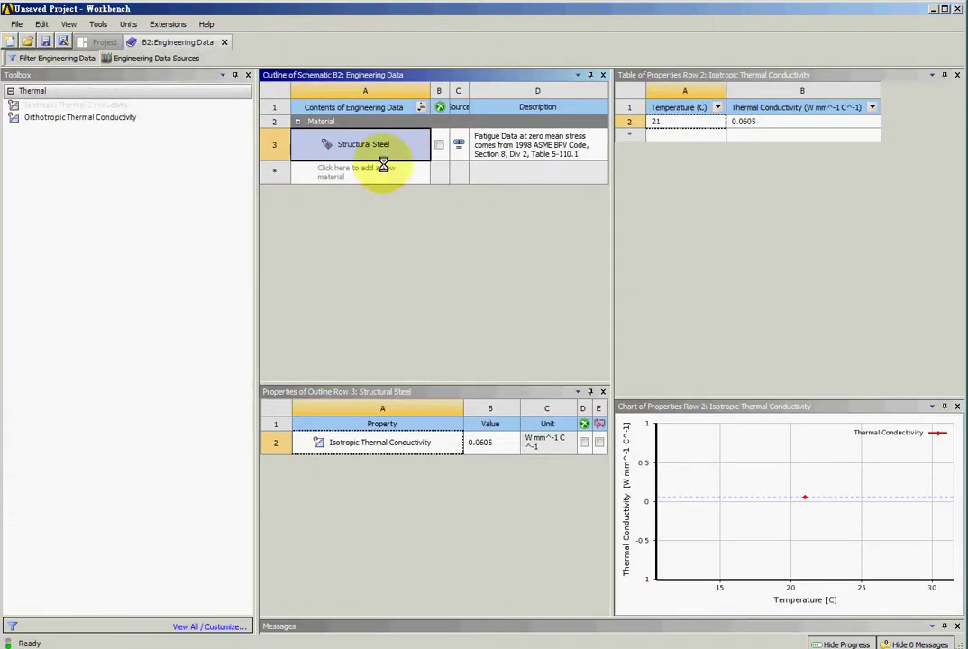
click(132, 60)
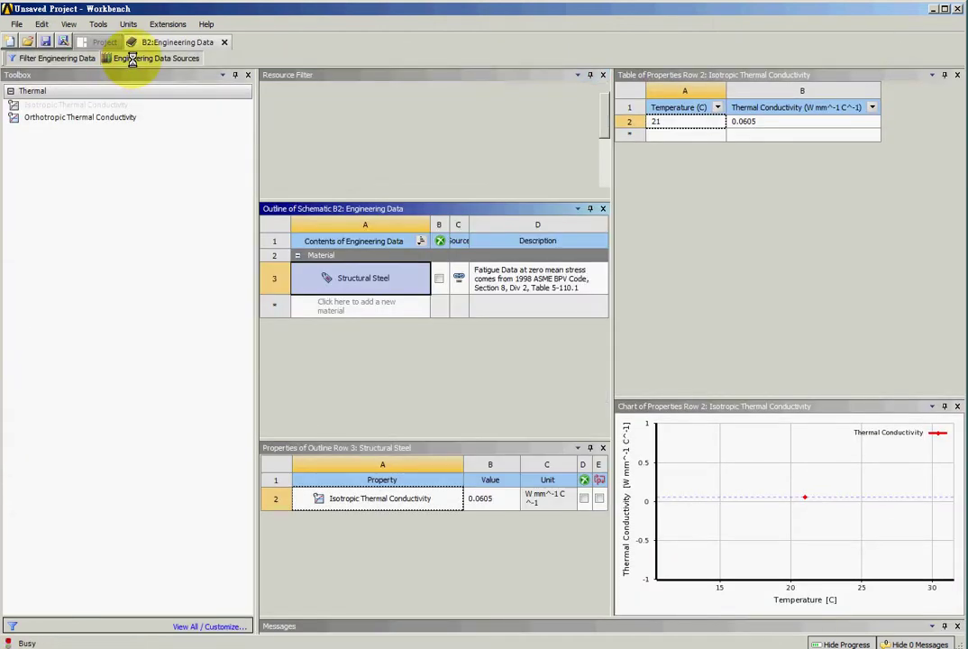
click(355, 150)
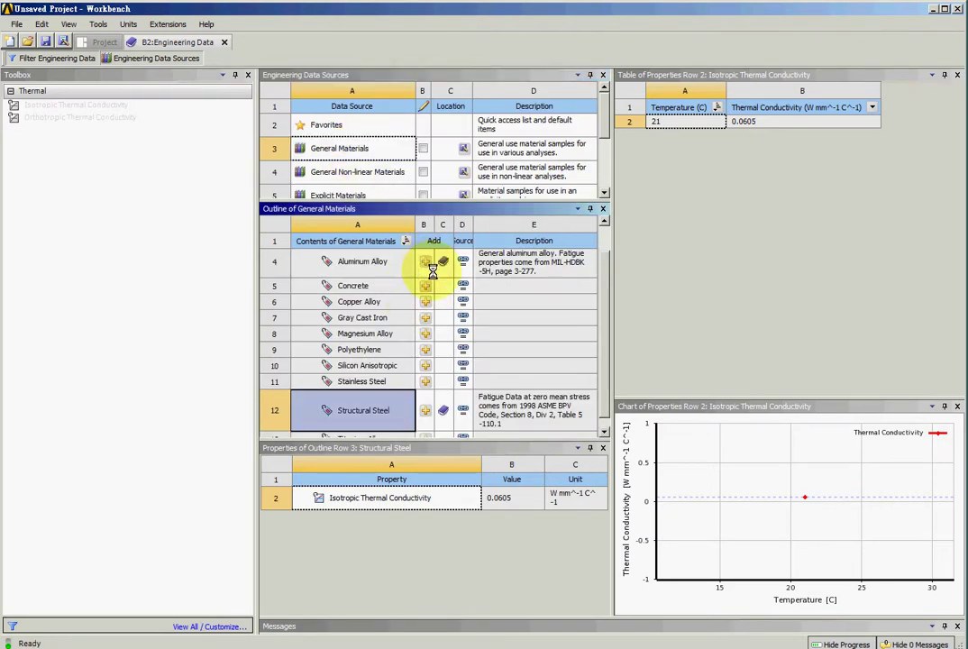
click(102, 42)
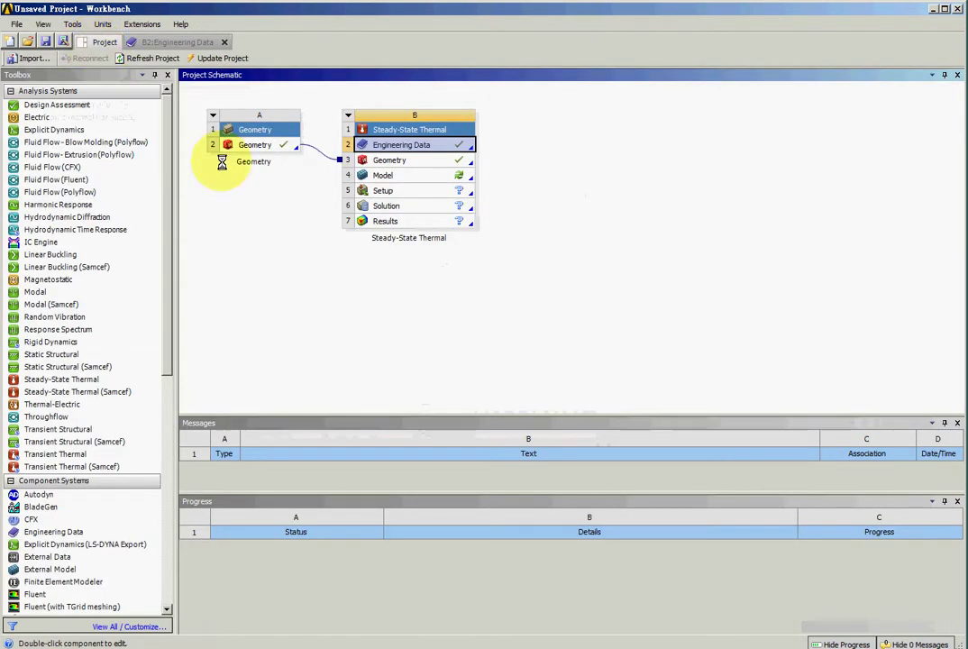
Open the Steady-State Thermal system's model for editing in ANSYS Mechanical
click(434, 177)
right_click(455, 177)
click(483, 186)
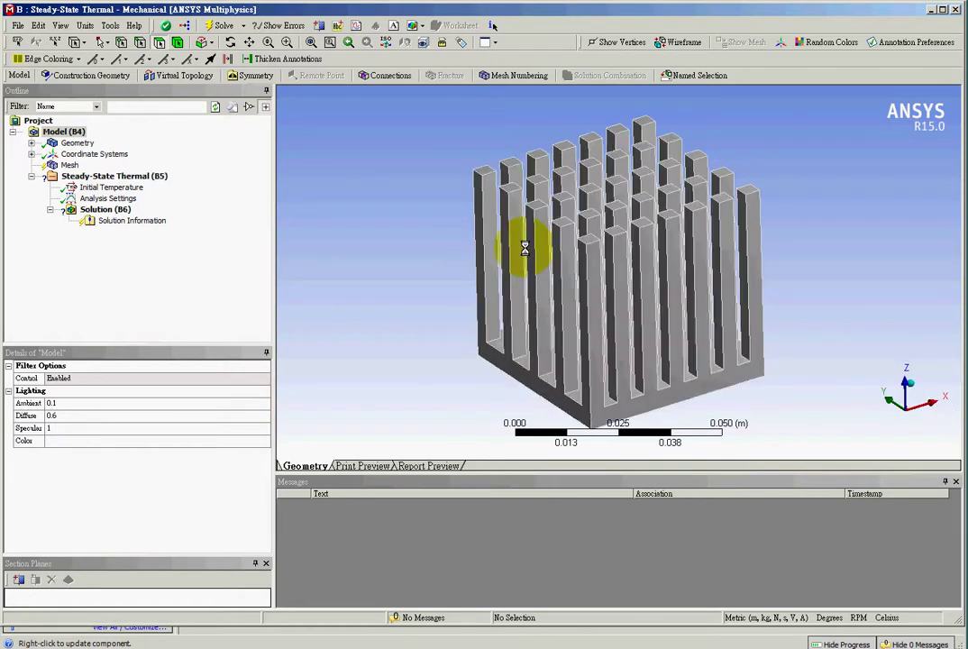
Set the uniform initial temperature of the steady-state thermal analysis to 25 °C
click(125, 187)
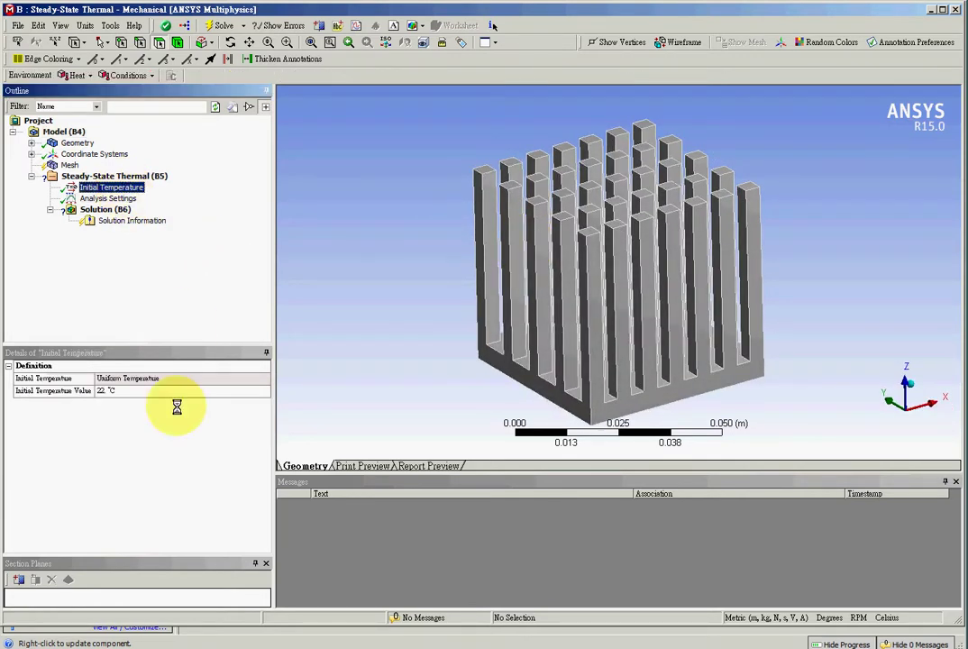
click(104, 390)
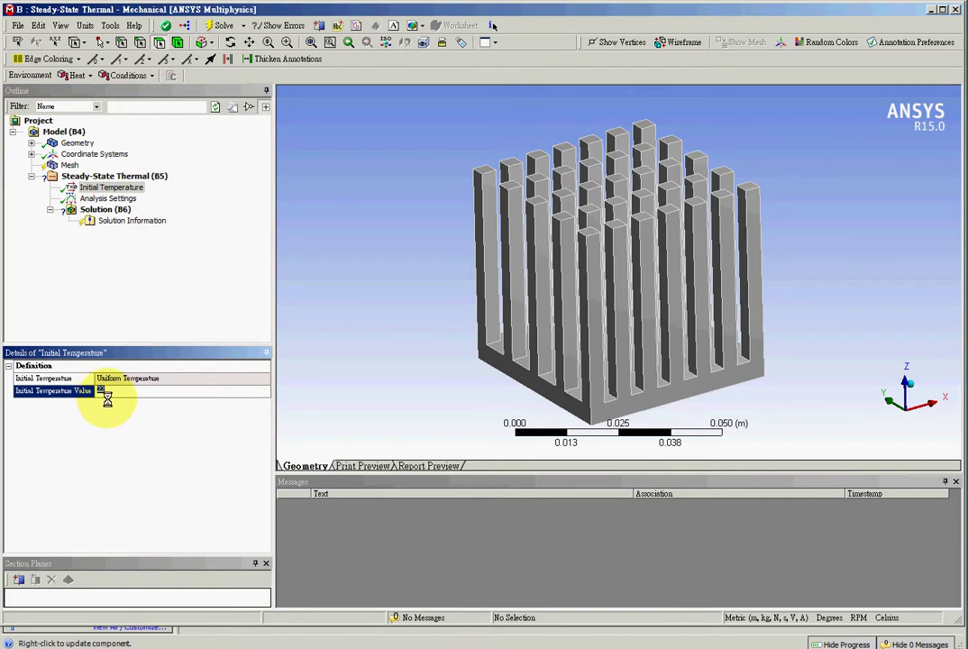
text(25)
key(Return)
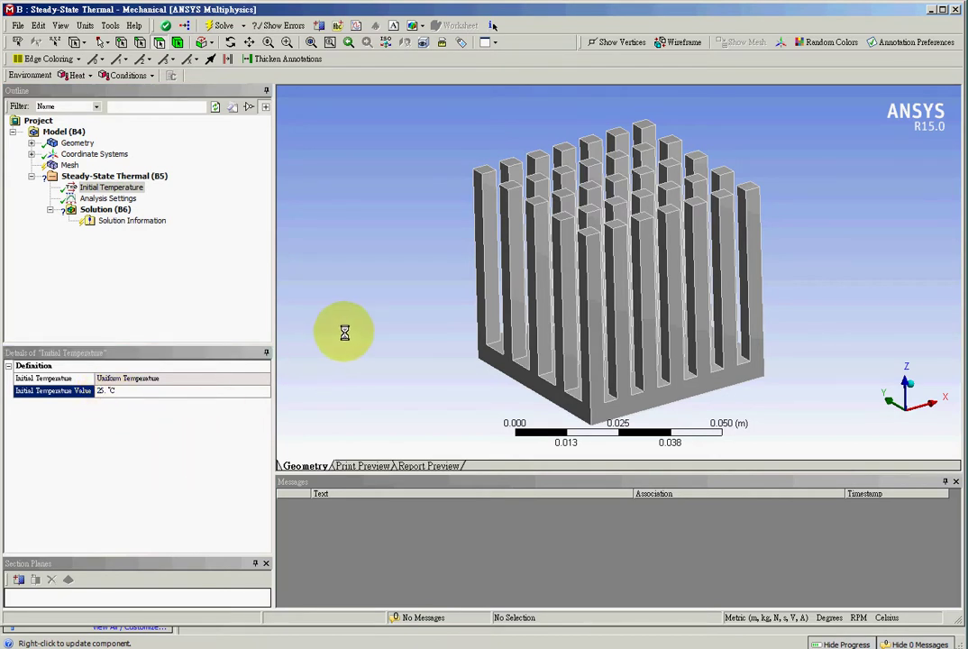
Assign Aluminum Alloy as the material of the HEAT SINK body
click(32, 142)
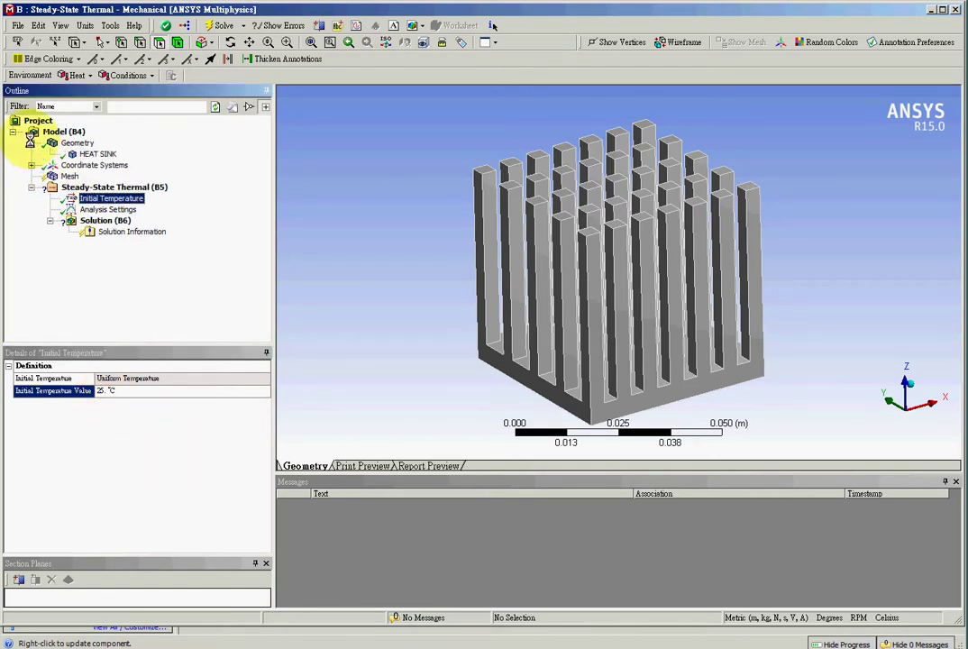
click(98, 155)
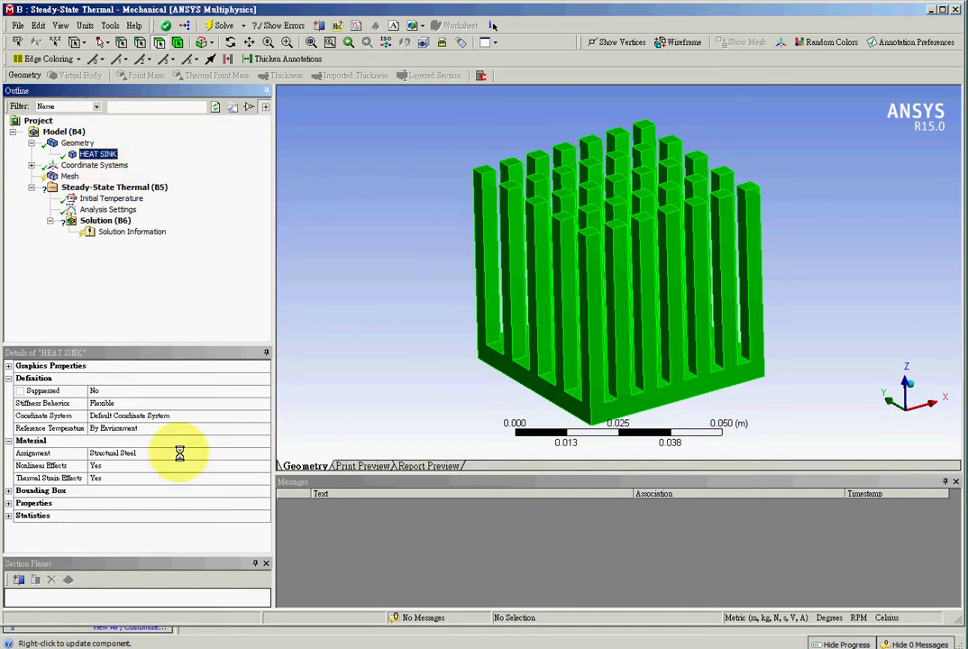
click(179, 453)
click(264, 454)
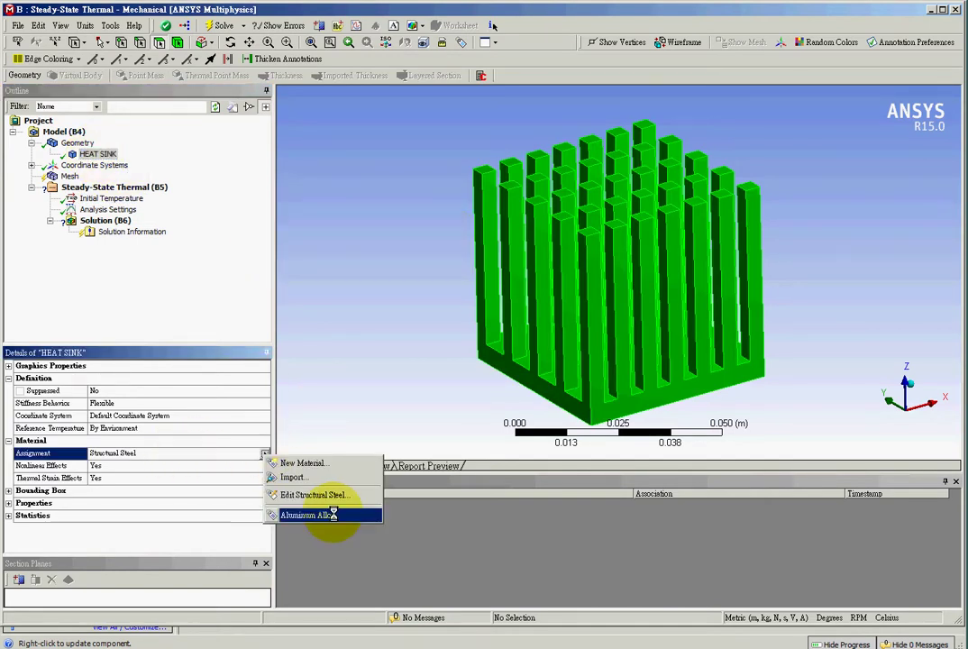
click(332, 515)
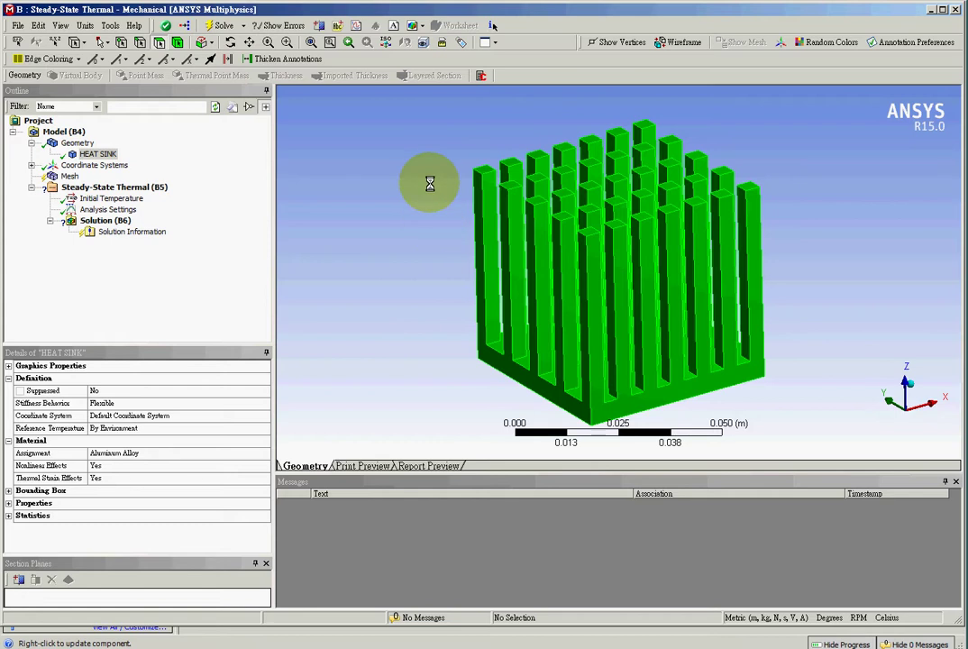
click(90, 156)
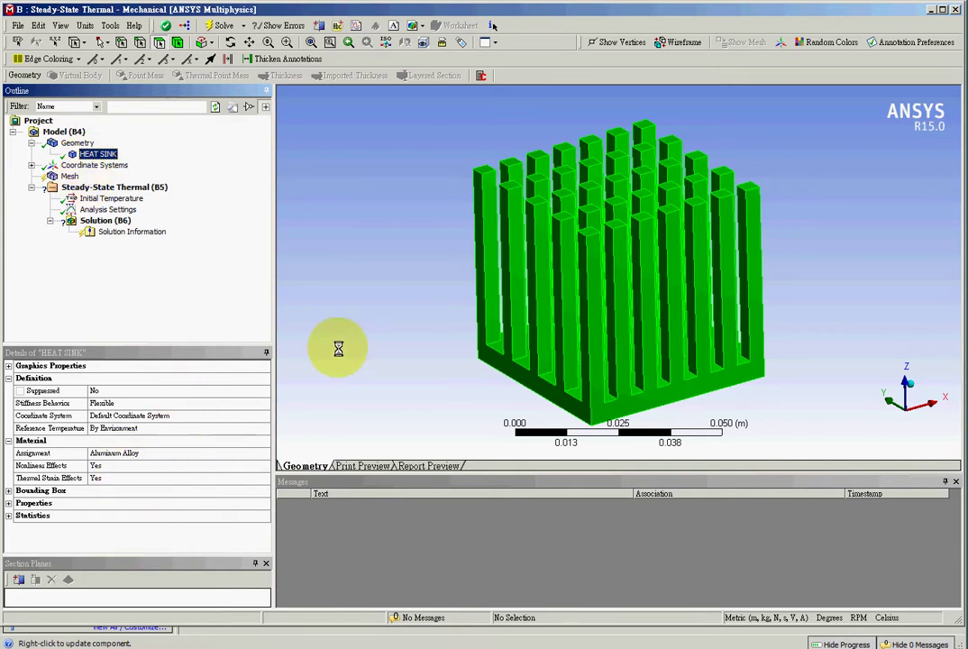
Generate the heat sink's mesh with the default mesh settings
click(70, 176)
right_click(69, 175)
click(135, 206)
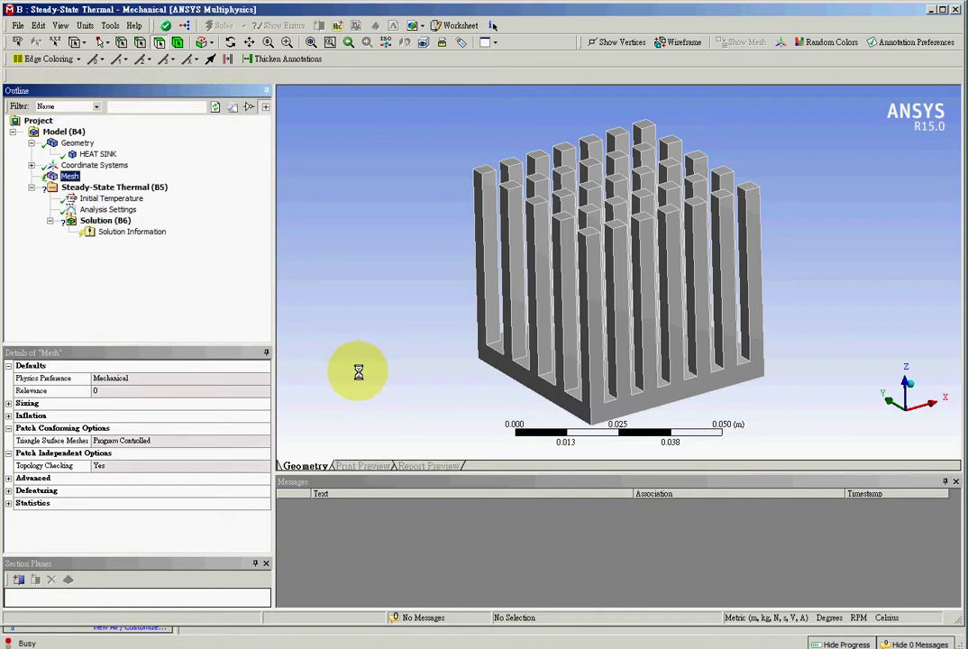
Apply a Heat Flow load of 28 W to the bottom face of the heat sink's base
click(127, 199)
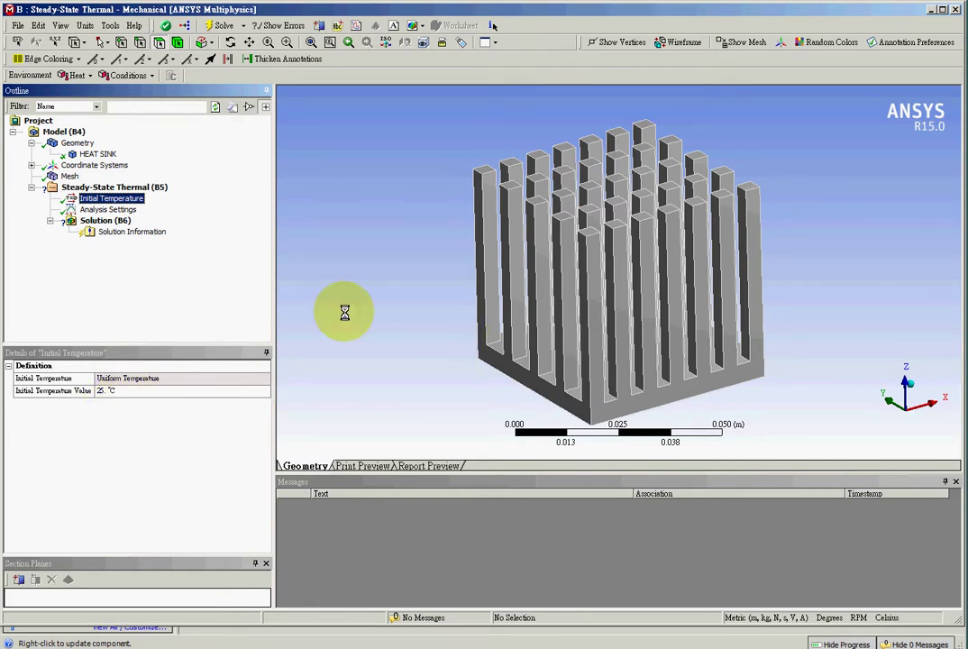
right_click(132, 186)
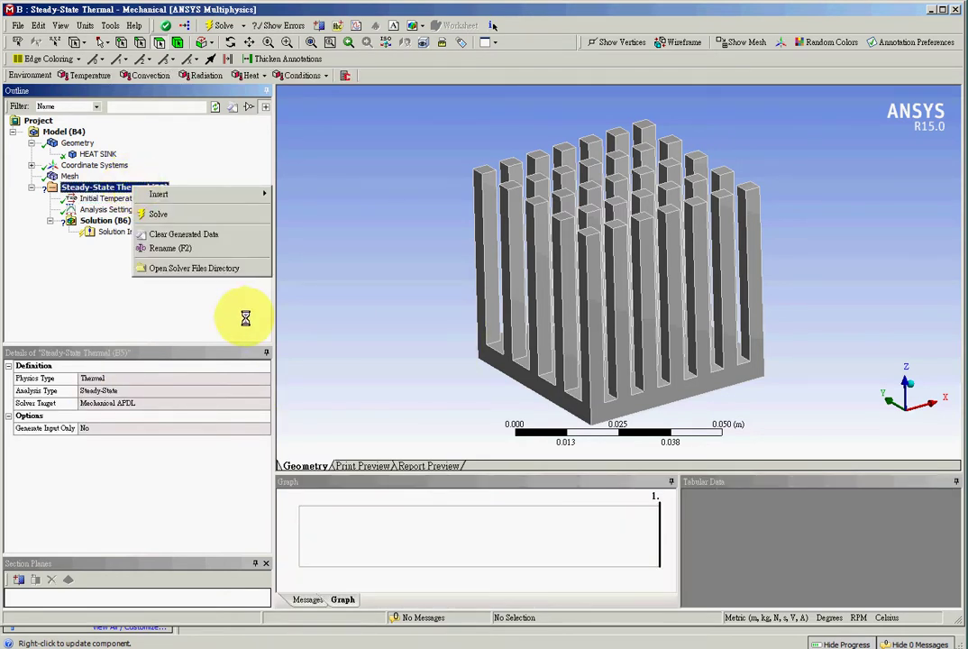
click(407, 261)
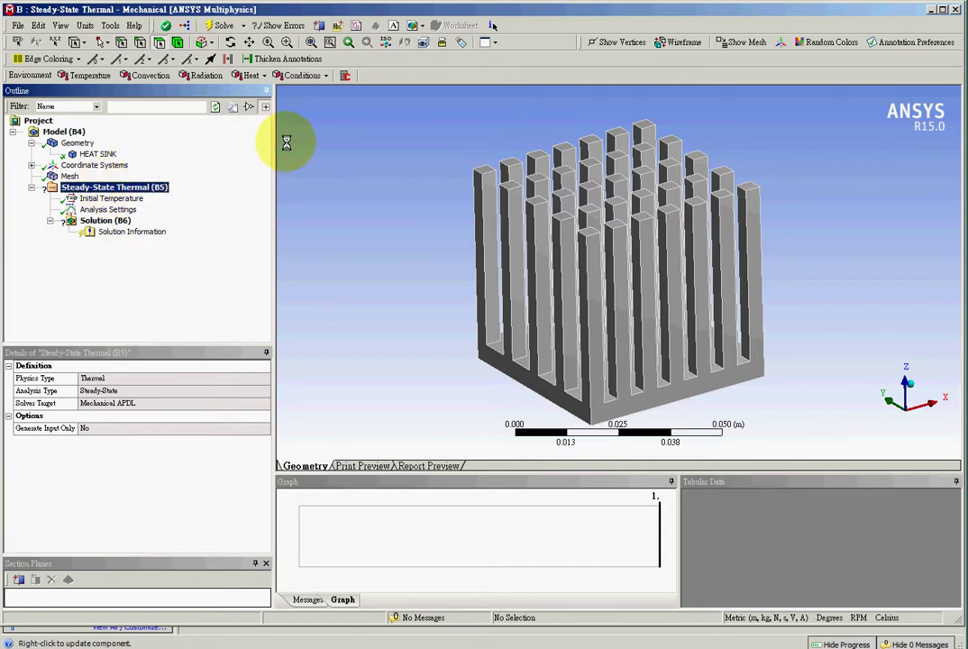
click(253, 75)
click(262, 93)
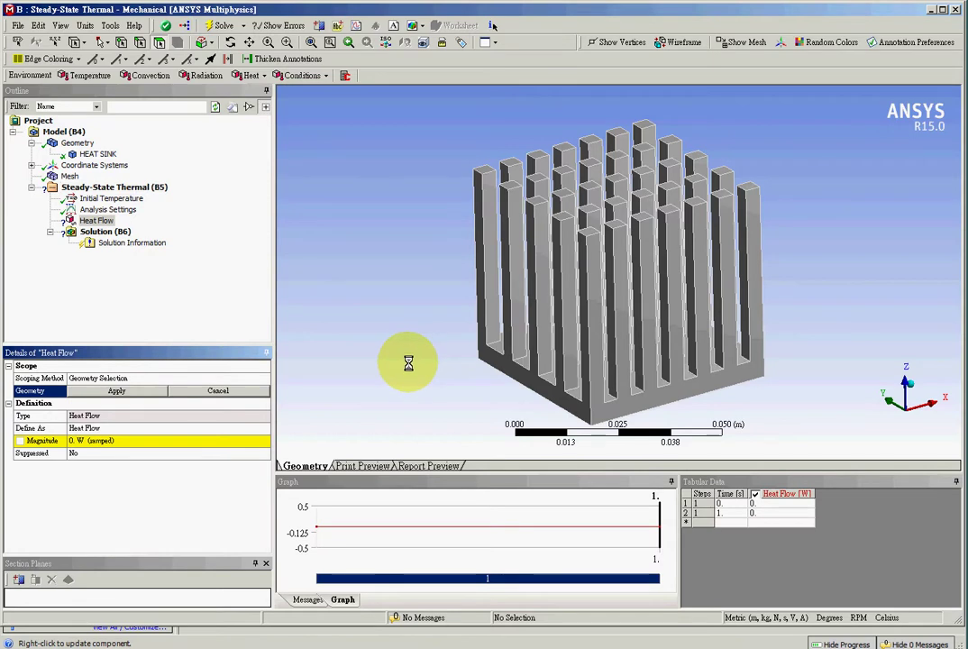
middle_drag(416, 312, 378, 266)
click(584, 334)
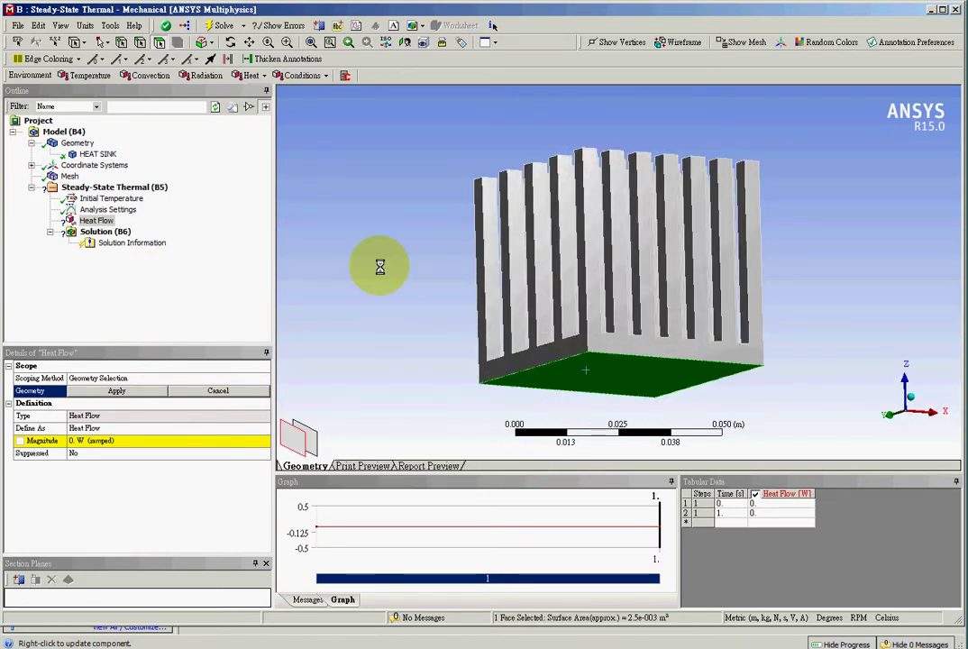
click(153, 388)
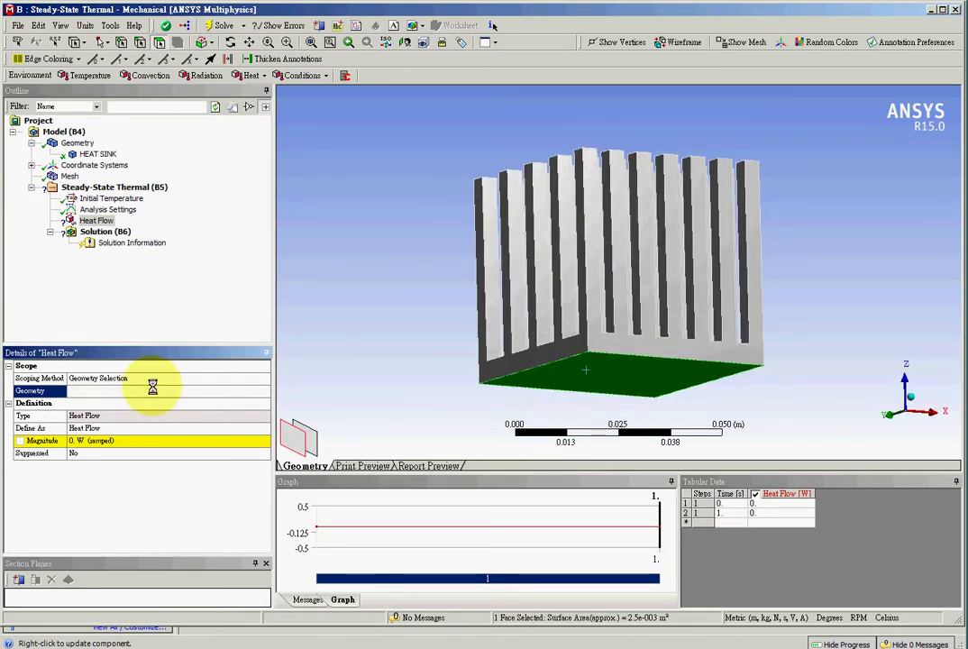
click(84, 442)
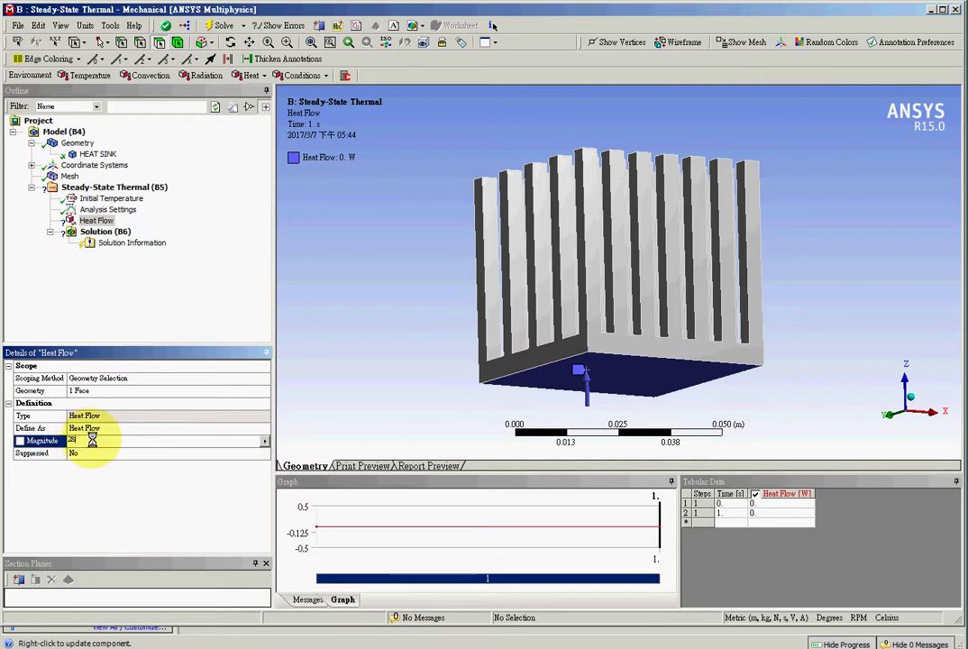
text(28)
key(Return)
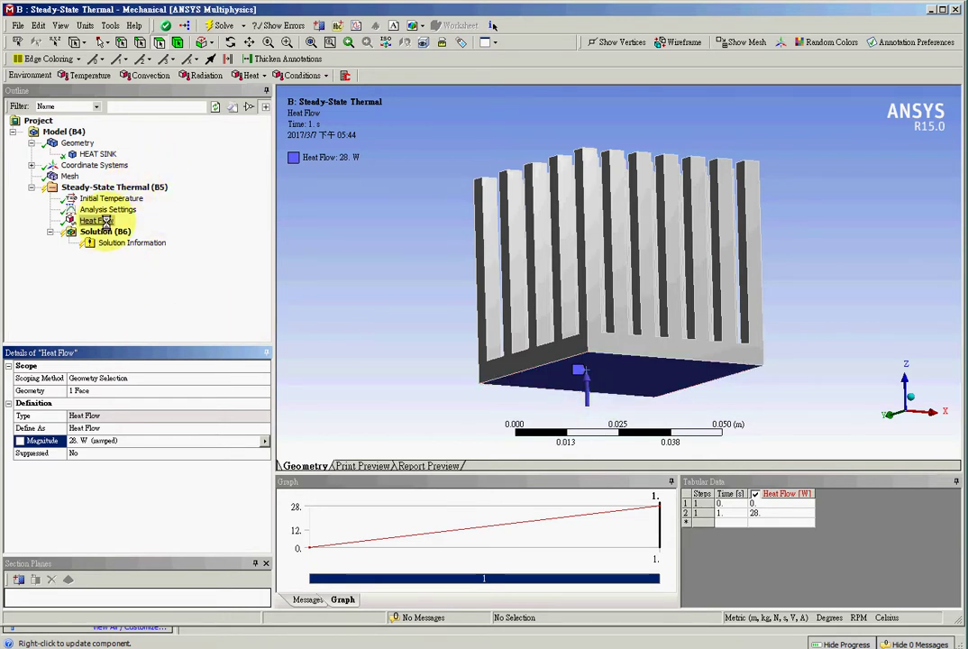
Add a Convection load to the steady-state thermal analysis
right_click(125, 187)
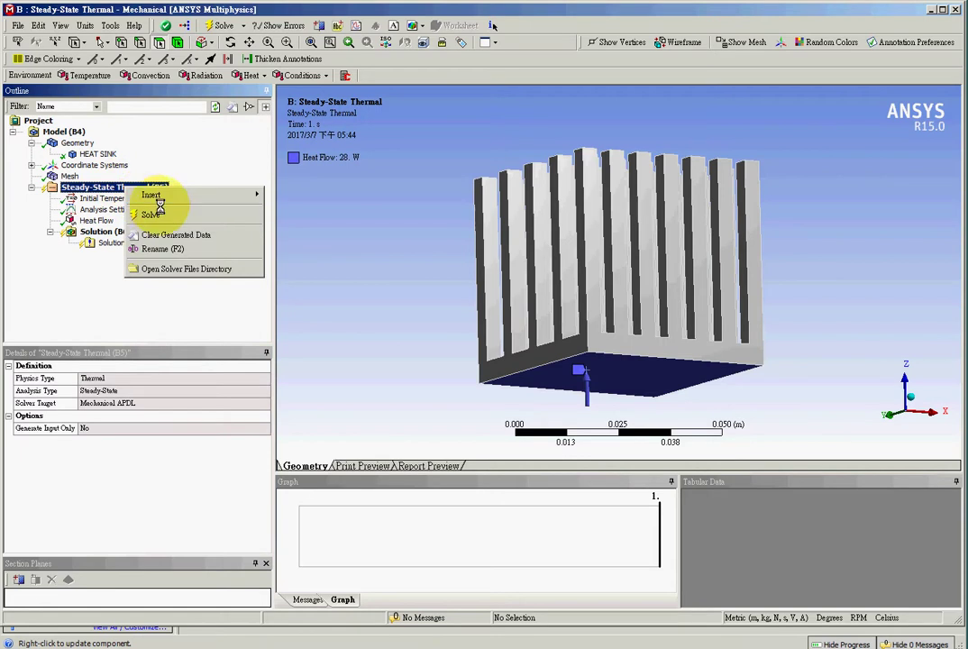
key(Escape)
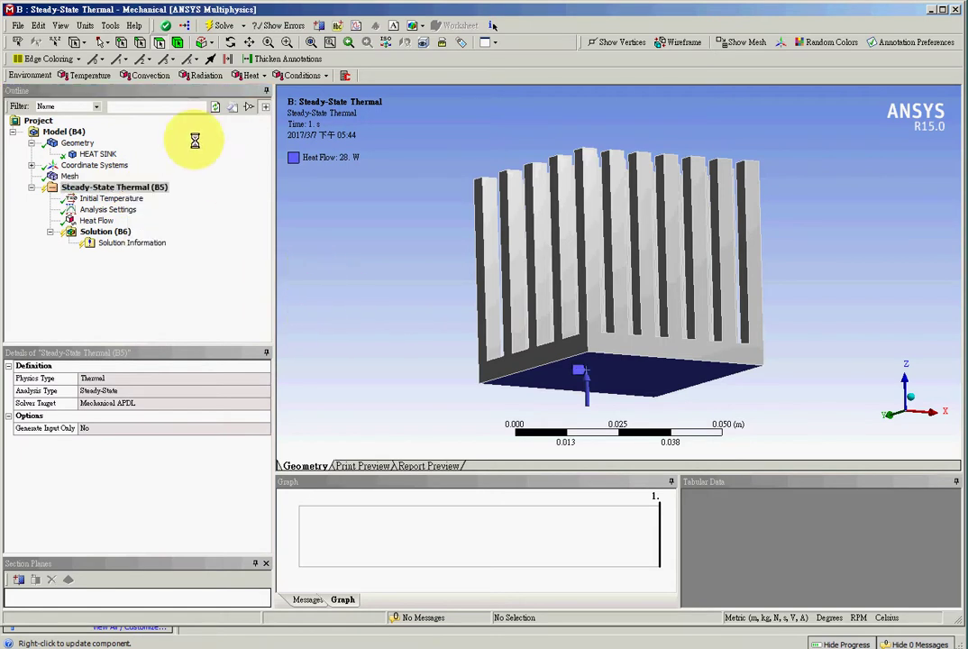
click(152, 76)
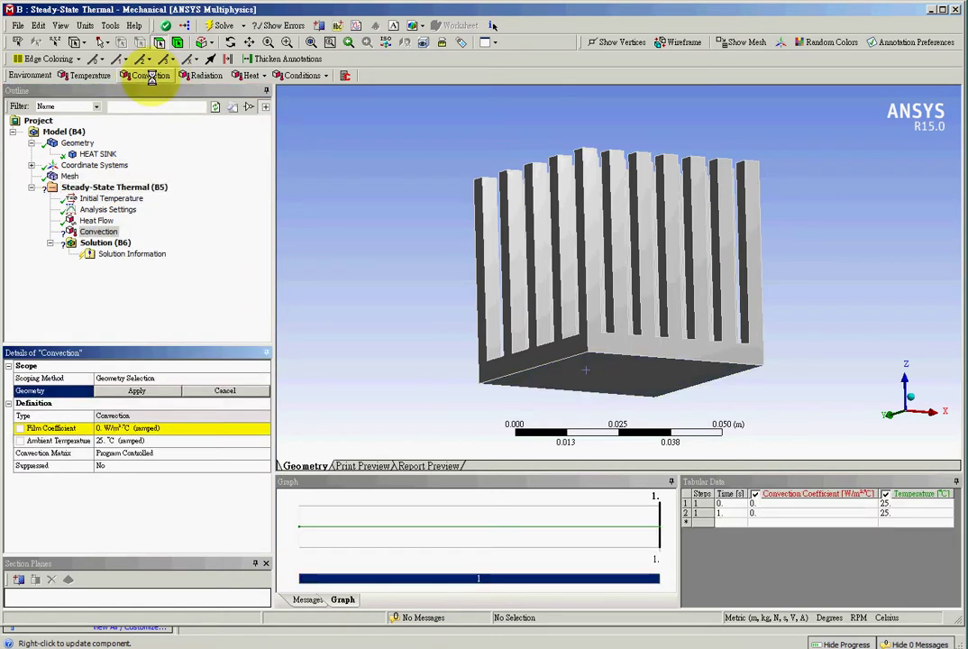
Try to select every face of the heat sink except the base's bottom face as the convection geometry
click(602, 345)
right_click(602, 344)
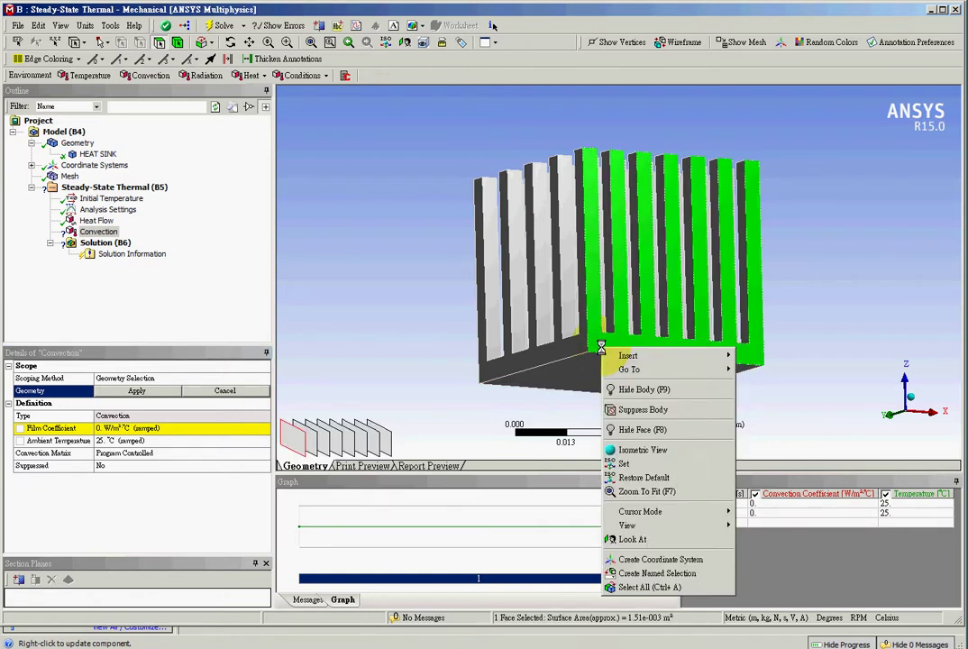
click(631, 585)
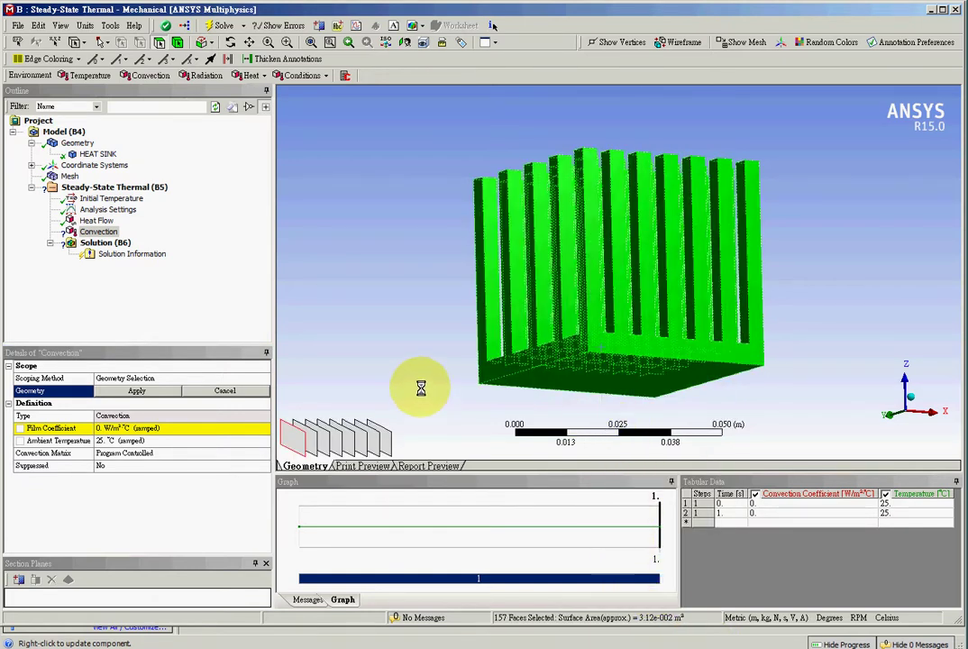
middle_drag(420, 389, 567, 381)
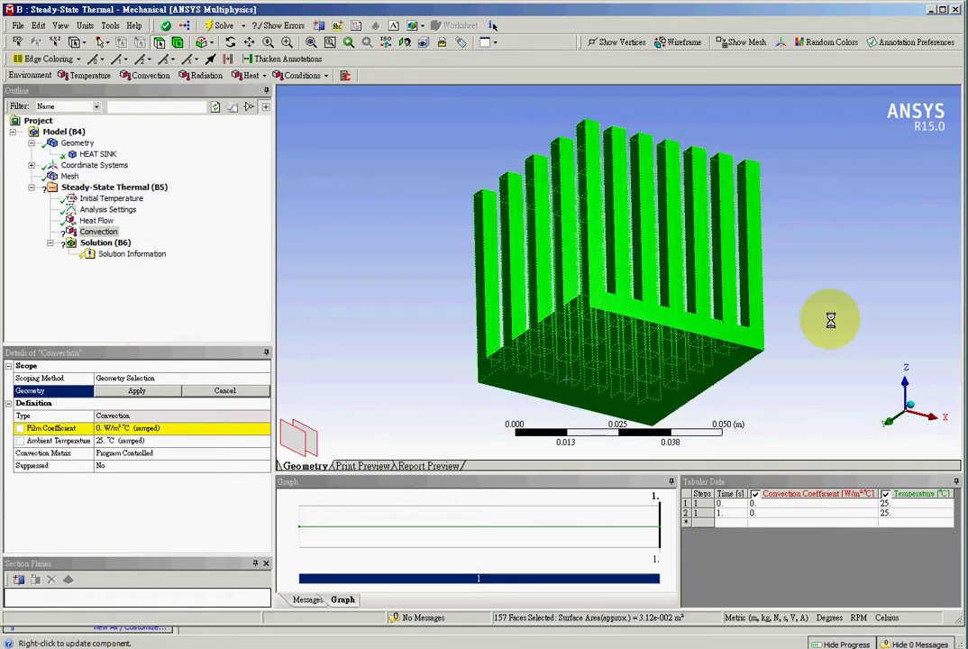
click(676, 399)
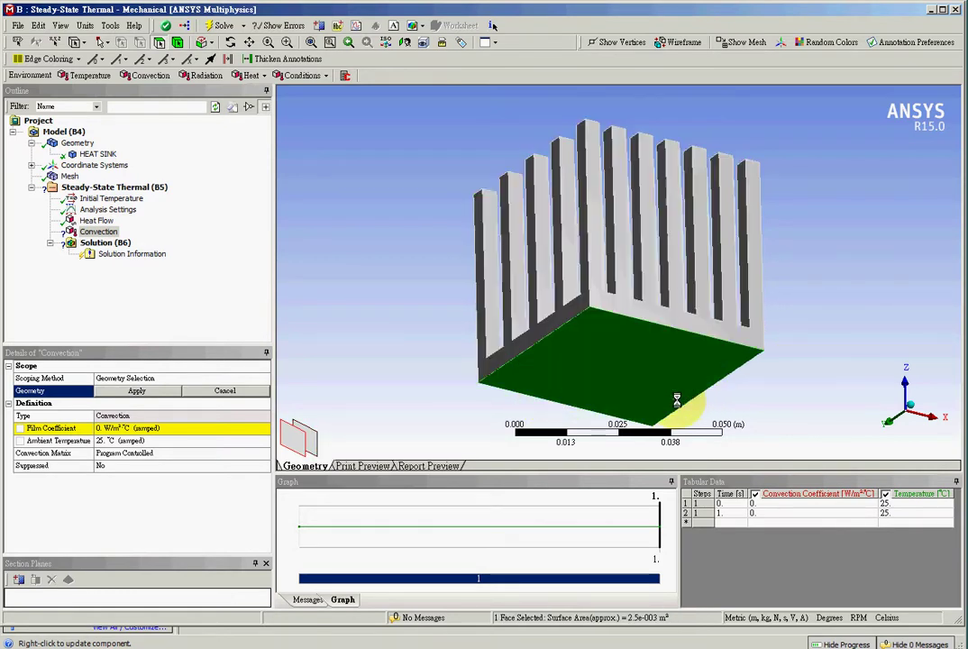
click(626, 309)
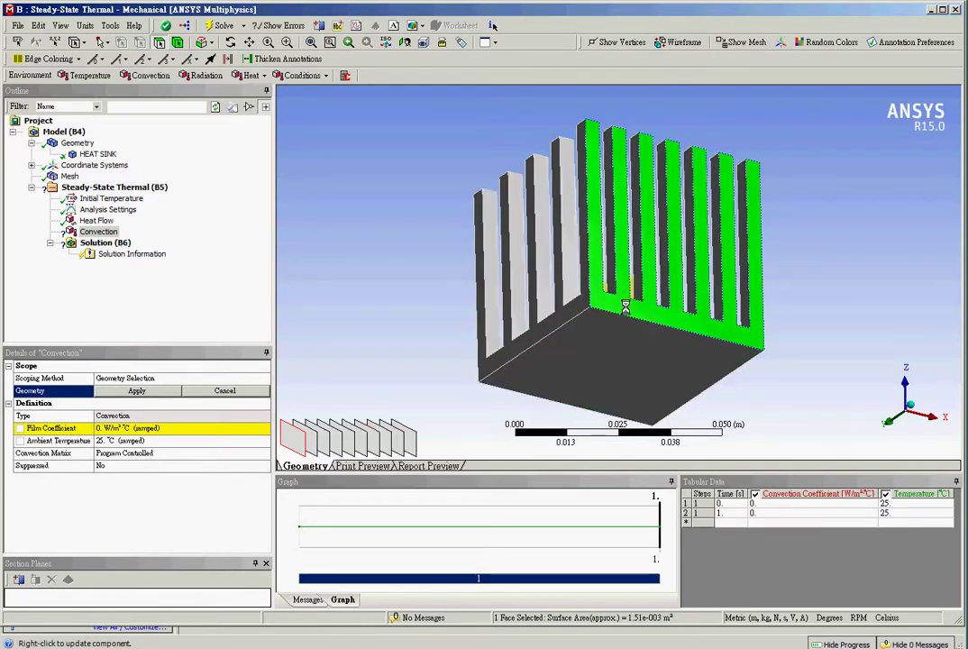
right_click(626, 308)
click(702, 548)
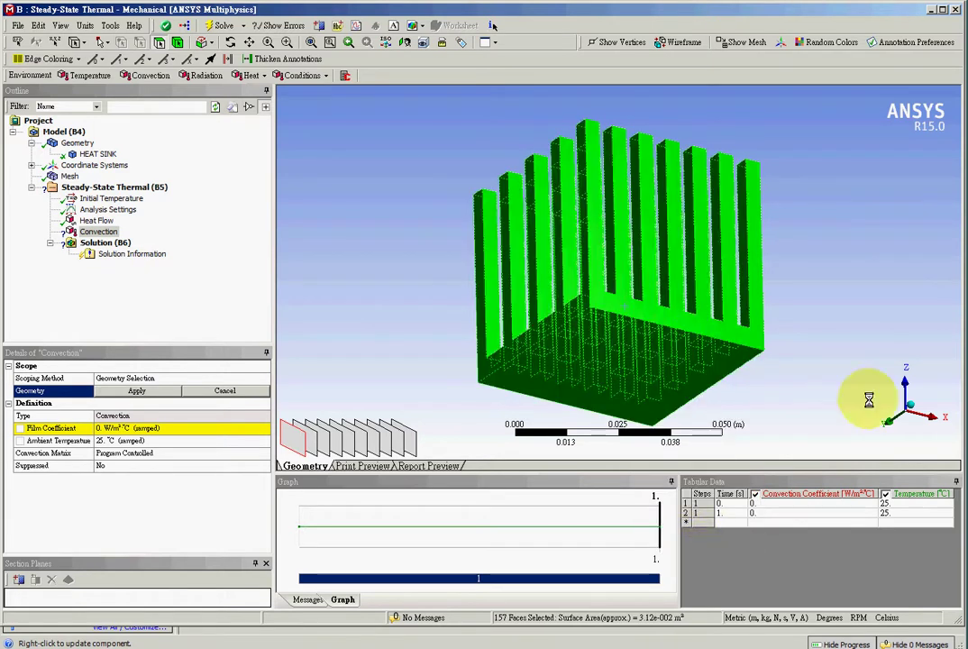
click(686, 369)
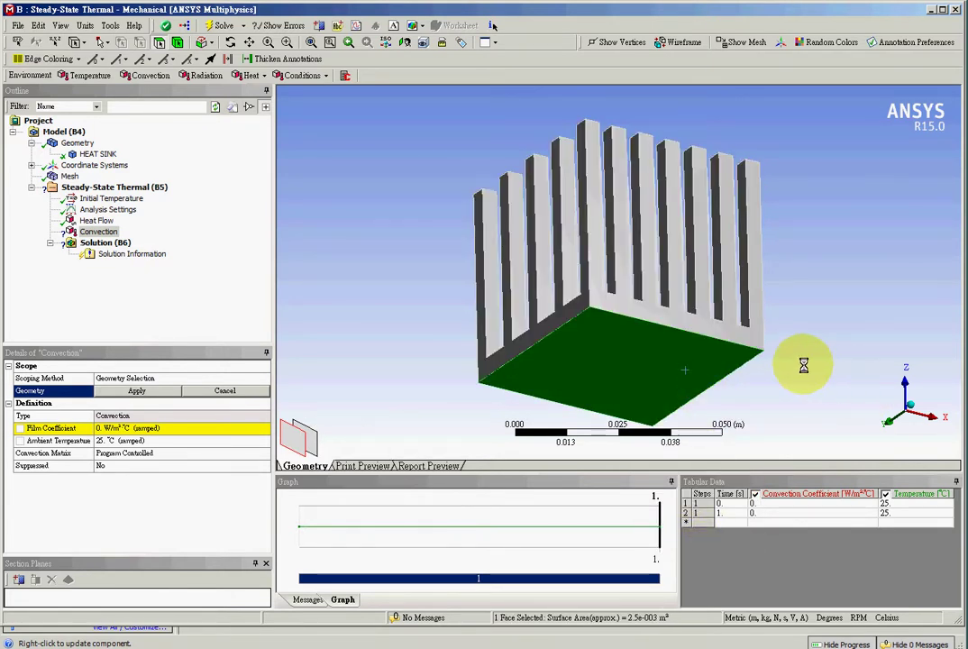
Scope the convection load to all faces of the heat sink except the bottom face of its base
click(720, 325)
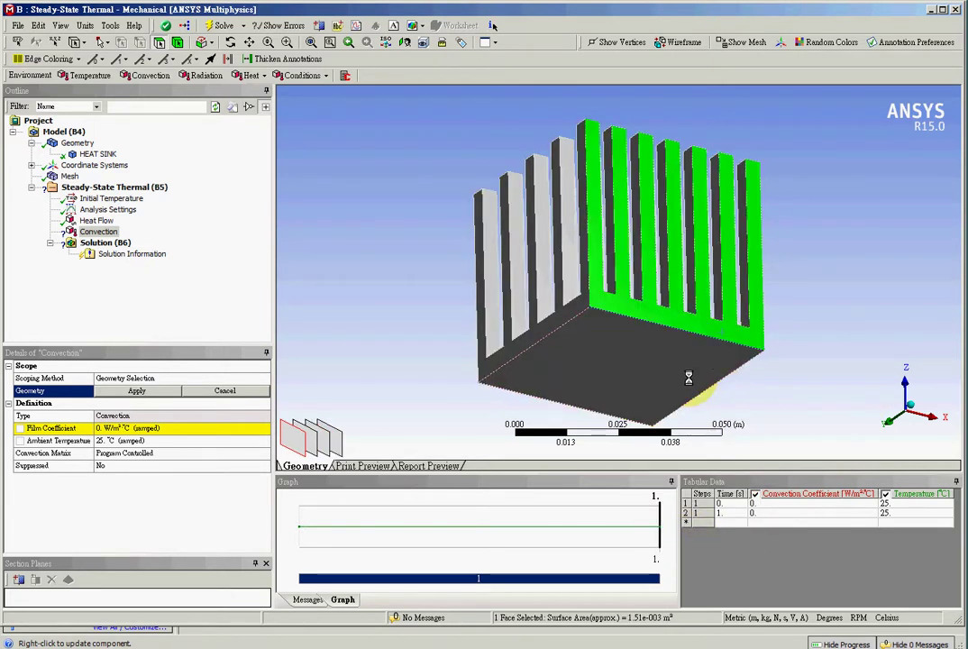
right_click(704, 328)
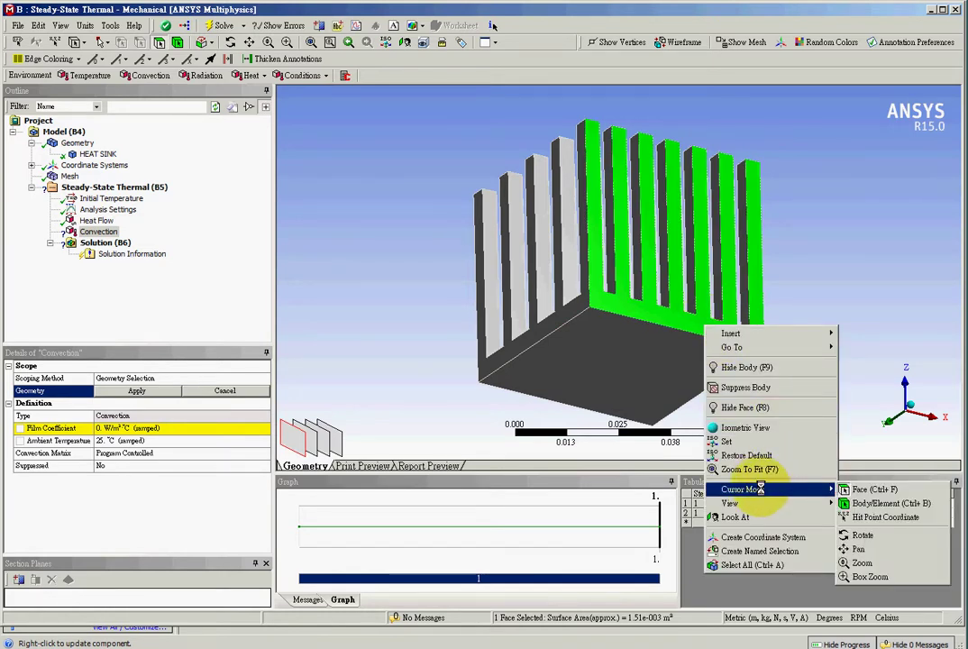
click(767, 565)
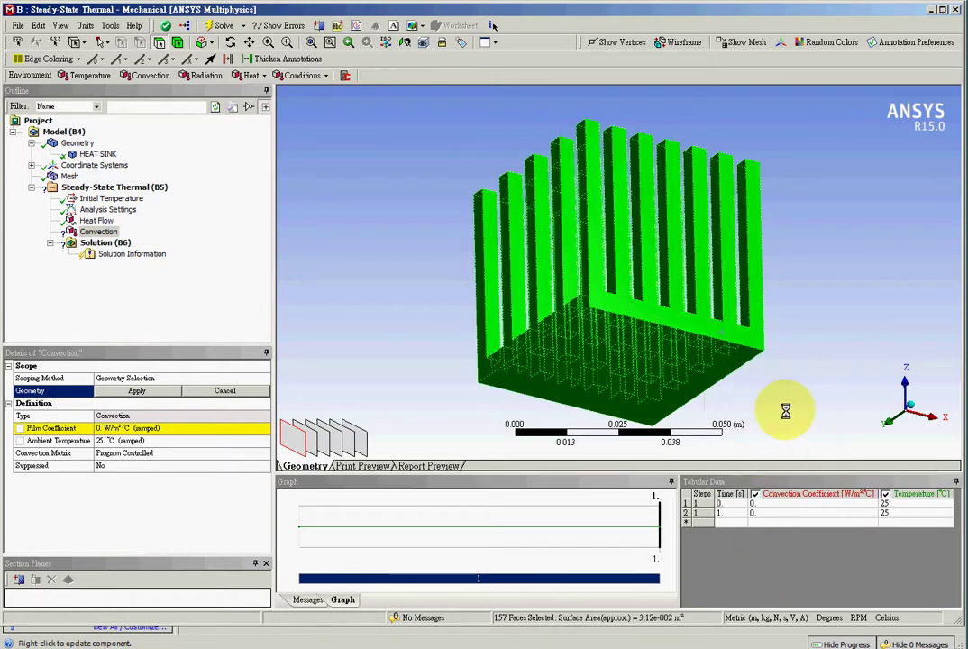
middle_drag(815, 370, 735, 394)
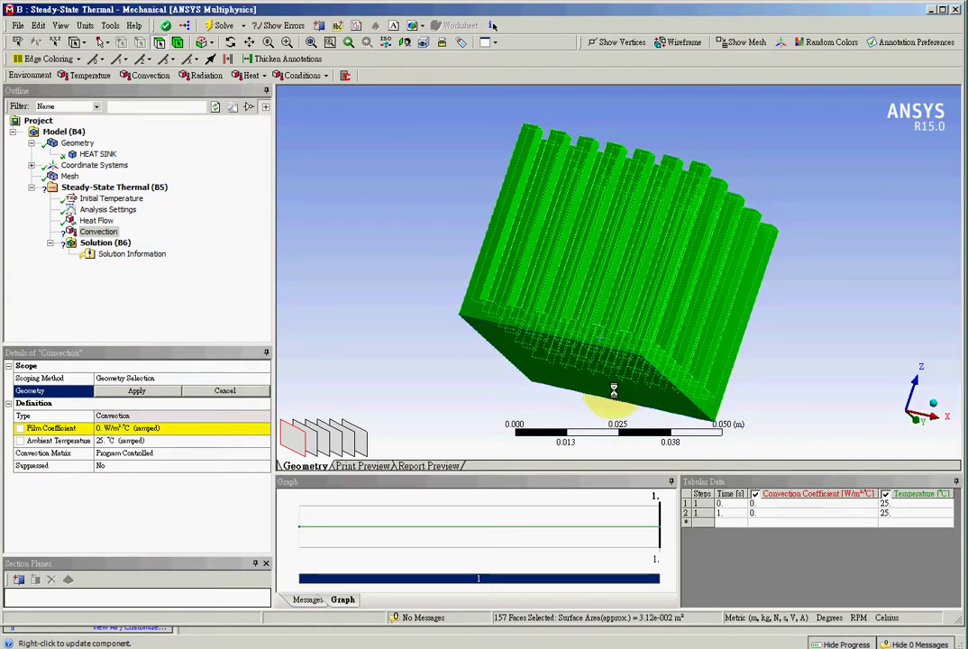
middle_drag(614, 390, 767, 382)
click(156, 392)
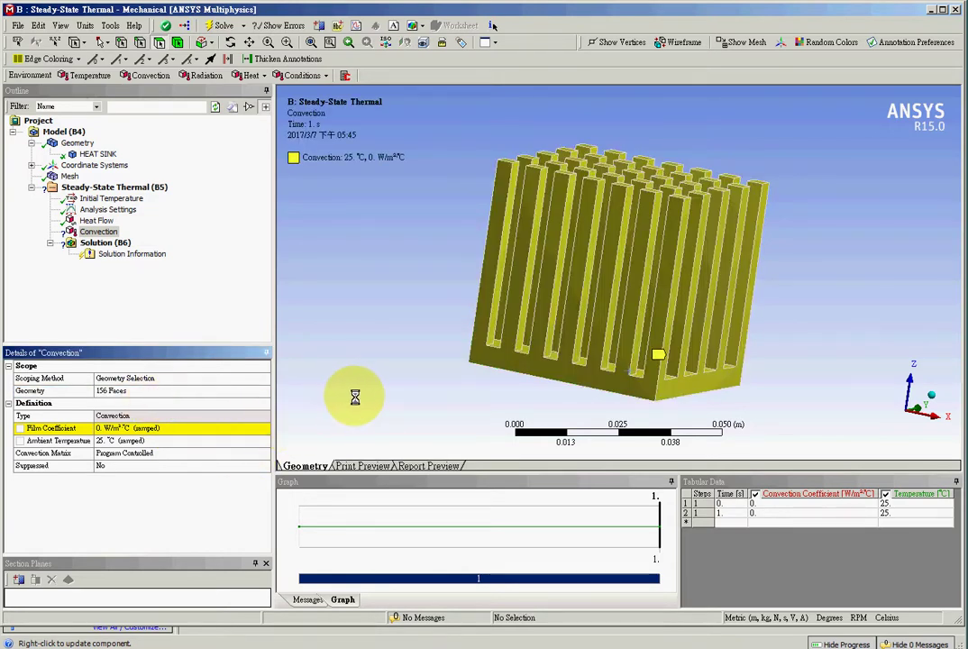
mouse_move(396, 294)
middle_down()
mouse_move(429, 342)
mouse_move(391, 329)
mouse_move(398, 309)
middle_up()
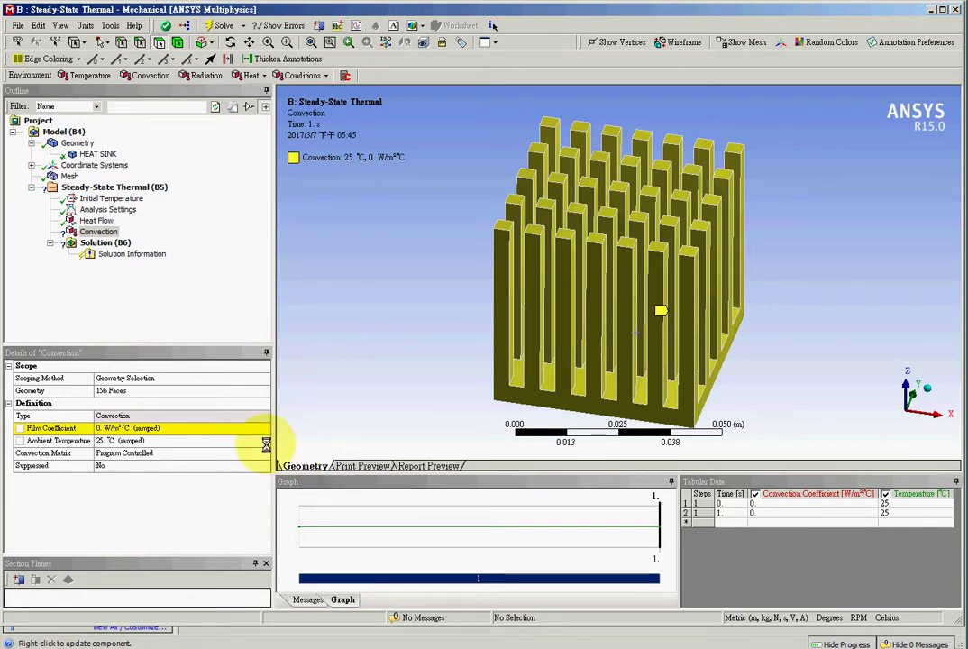
Switch the unit system to Metric (mm, kg, N, s, mV, mA) and back to Metric (m, kg, N, s, V, A)
click(116, 429)
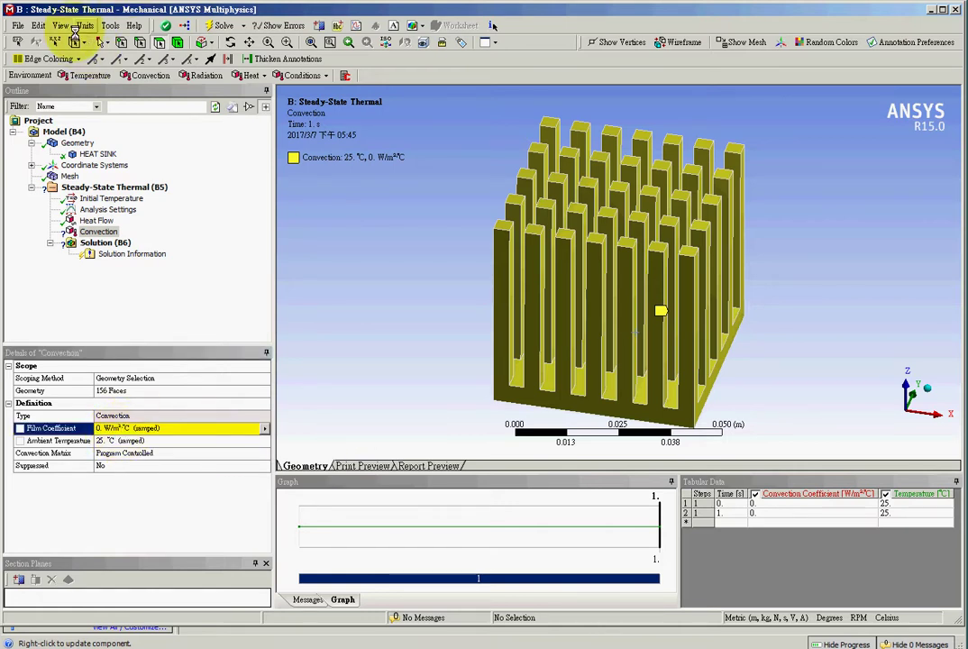
click(85, 25)
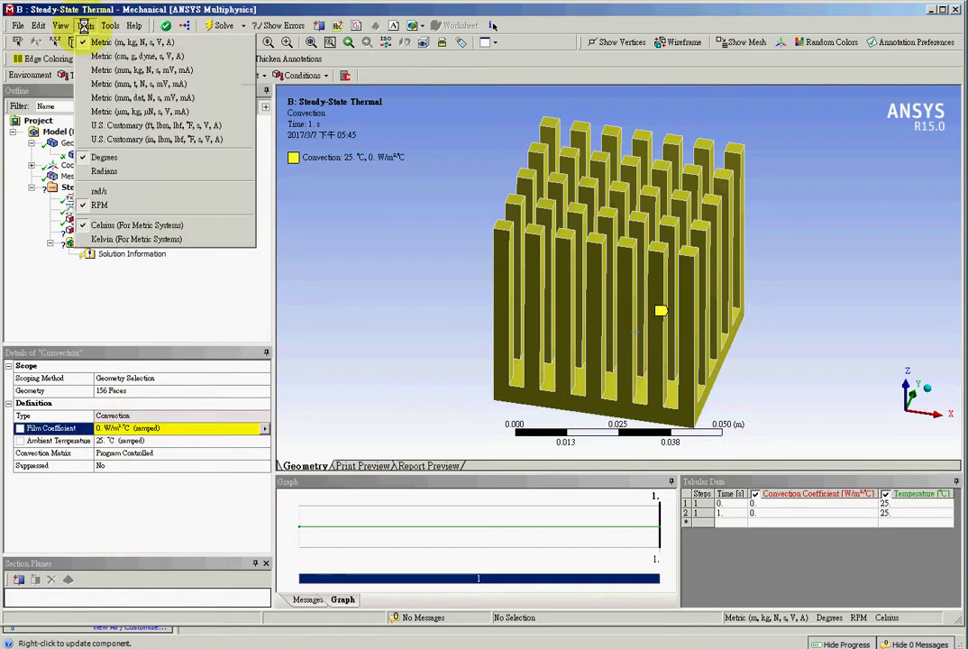
click(129, 71)
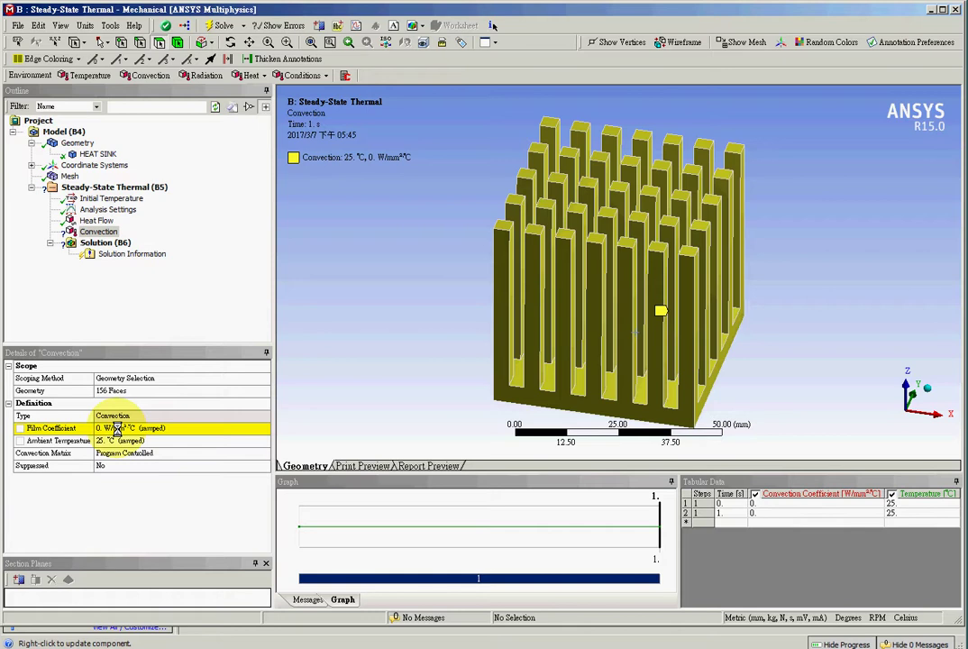
click(86, 25)
click(100, 41)
Set the convection's film coefficient to 10 W/m²·°C
click(149, 429)
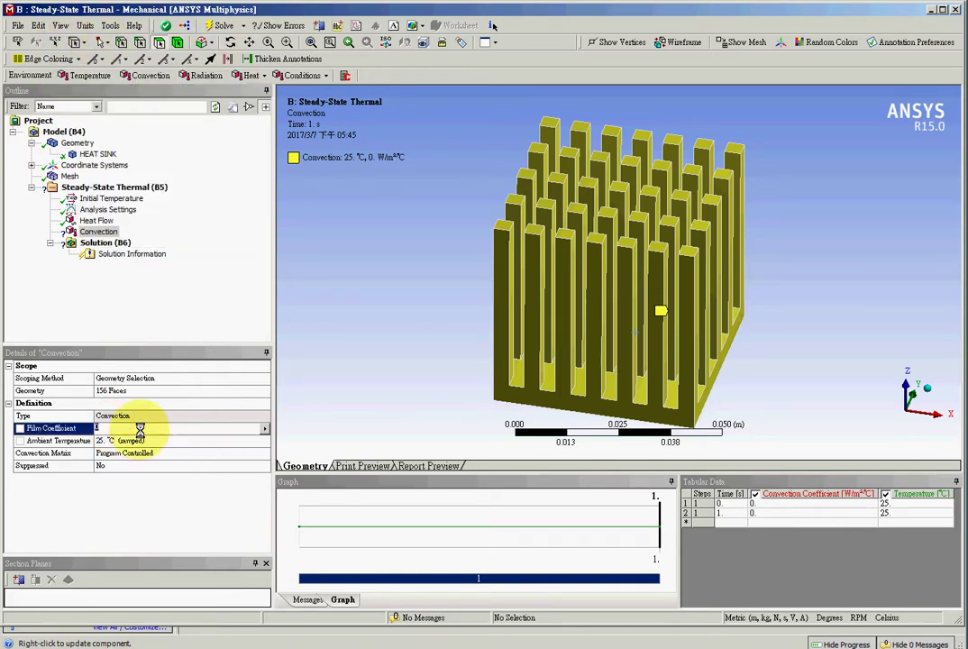
text(10)
key(Return)
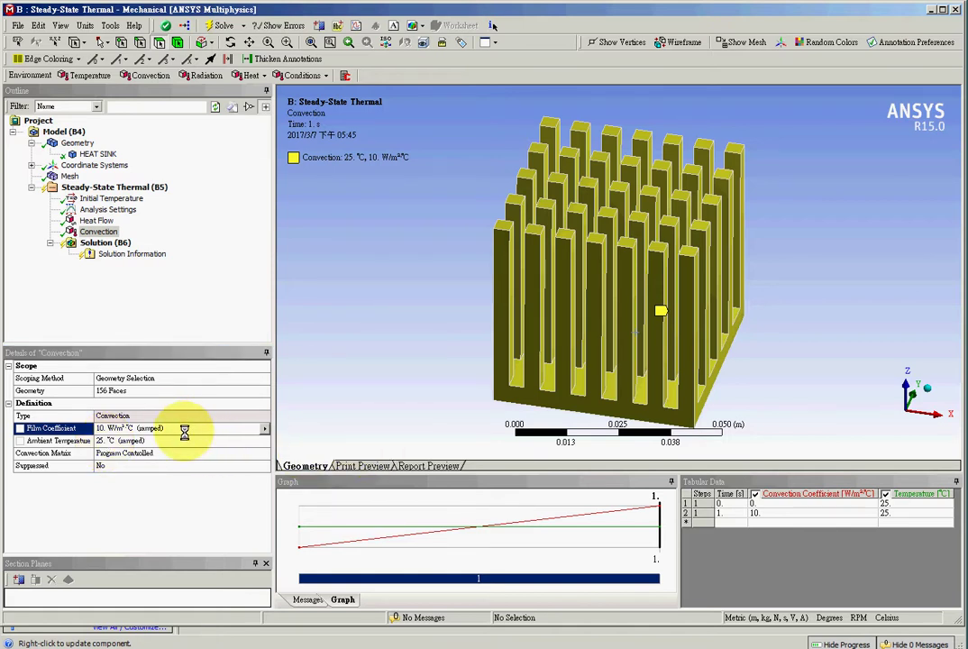
click(99, 428)
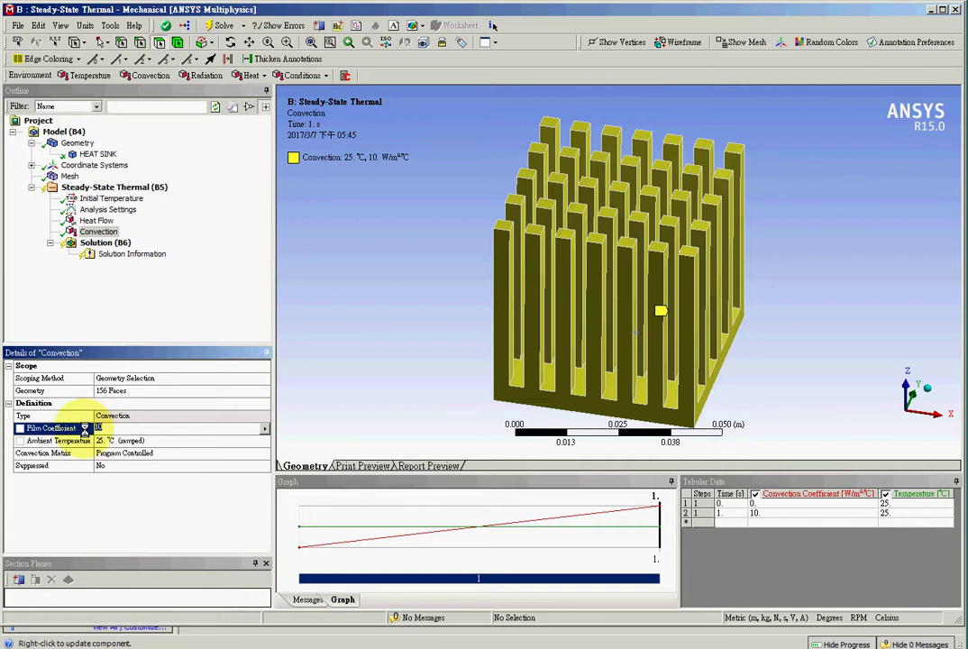
click(315, 427)
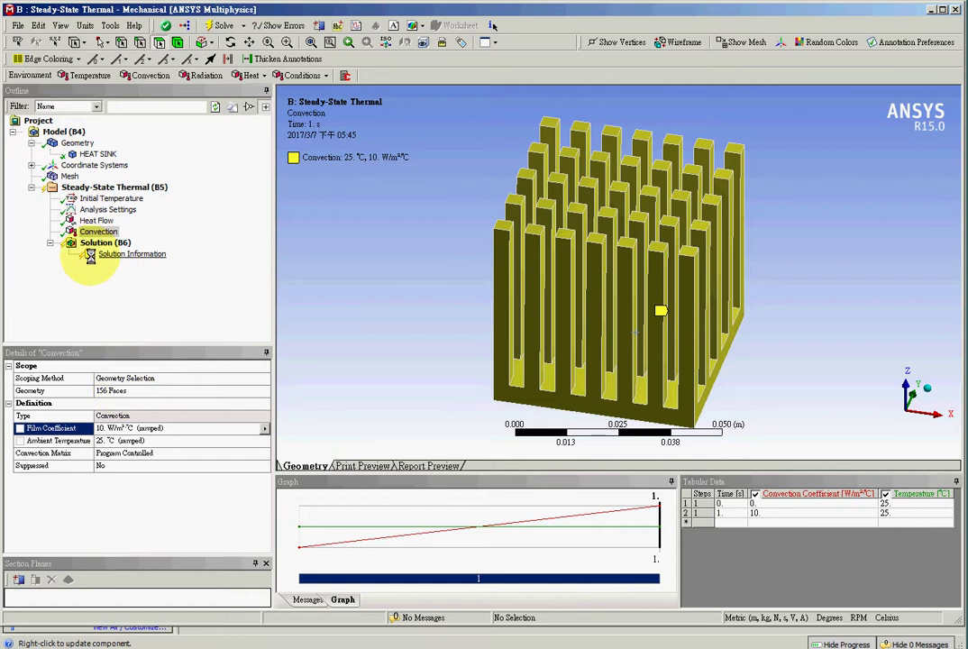
Add a Temperature result to the solution and solve the steady-state thermal analysis
click(95, 233)
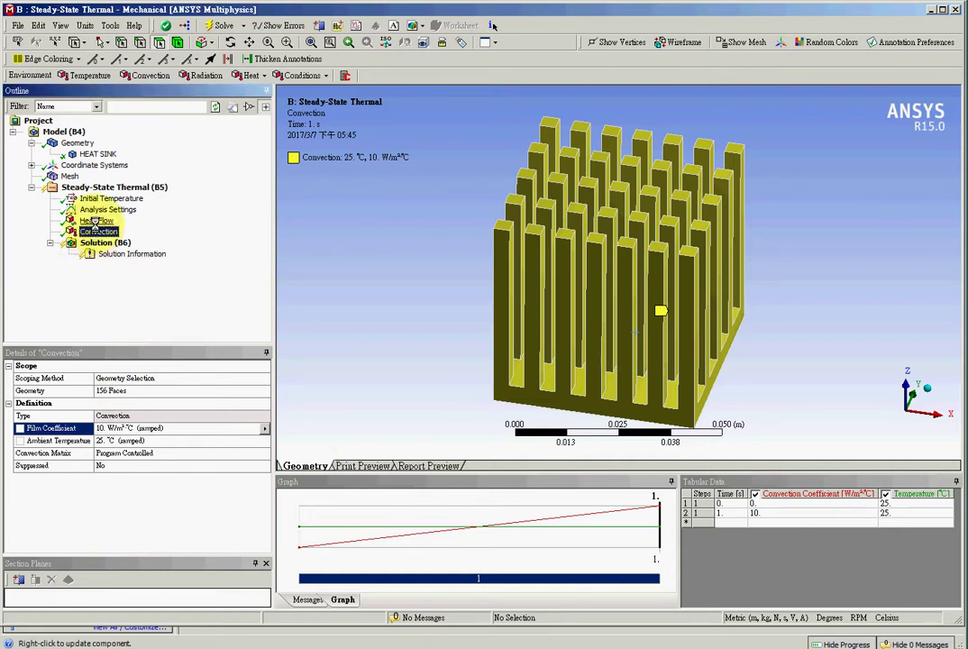
click(97, 221)
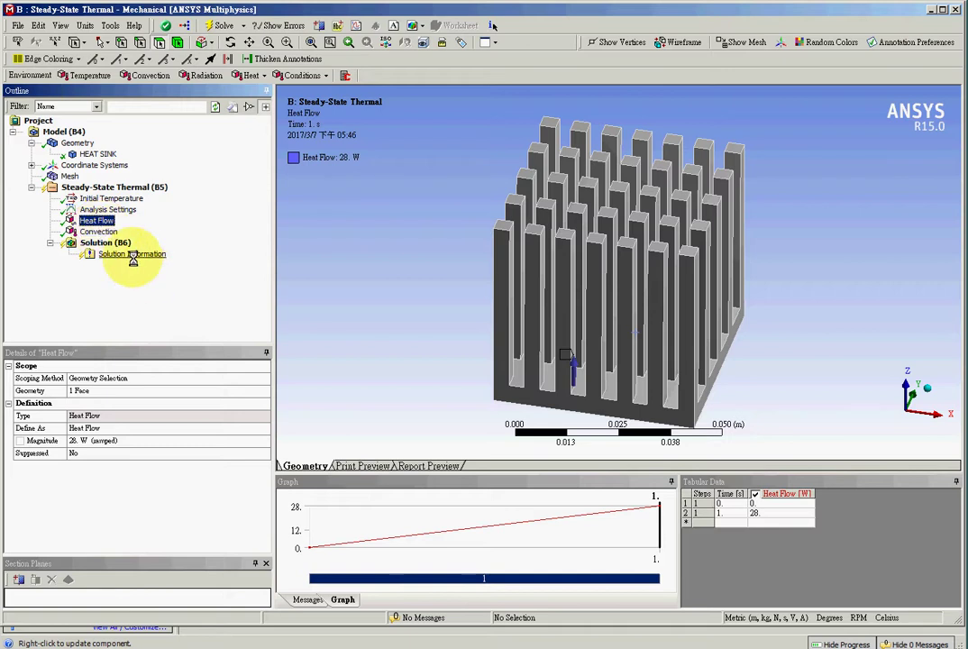
click(97, 244)
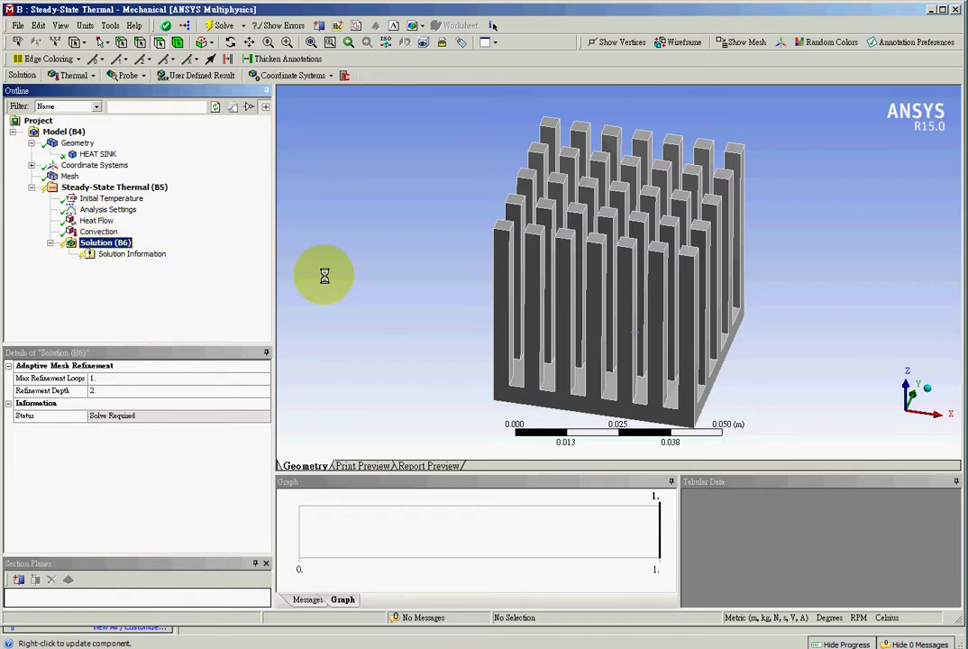
click(76, 75)
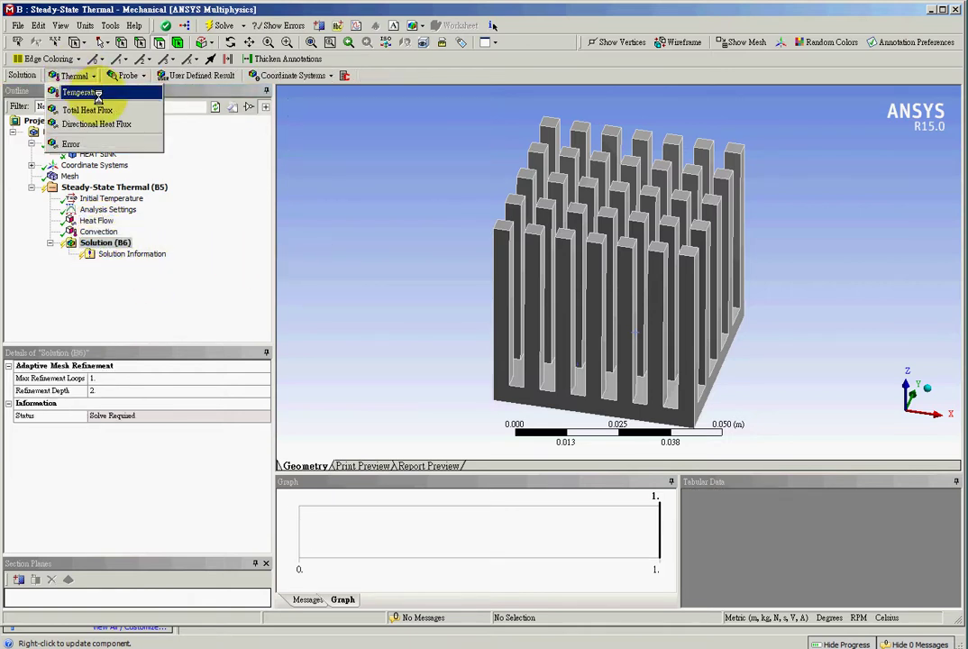
click(90, 93)
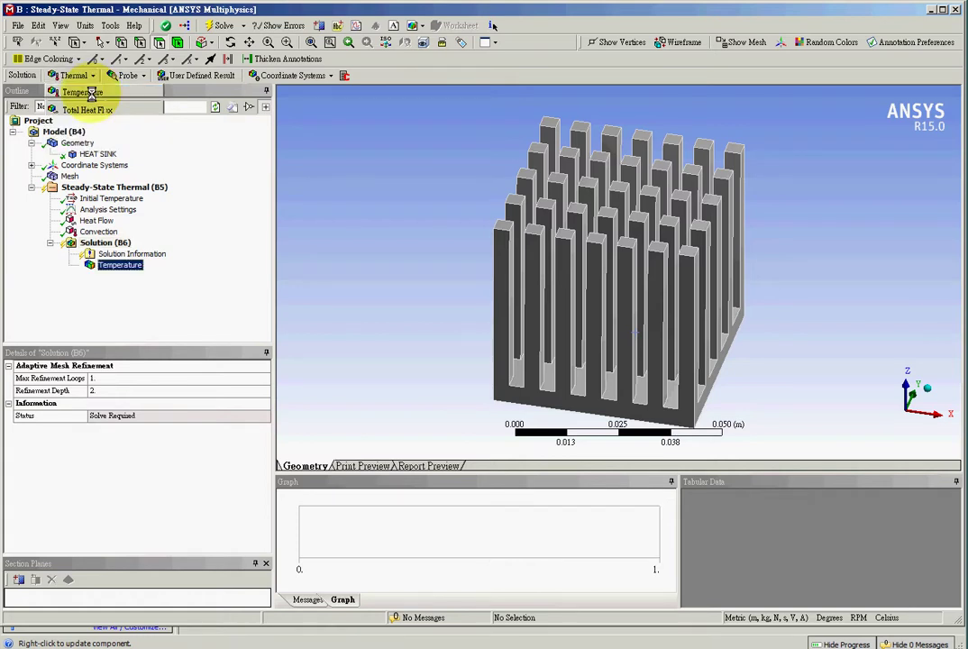
click(219, 25)
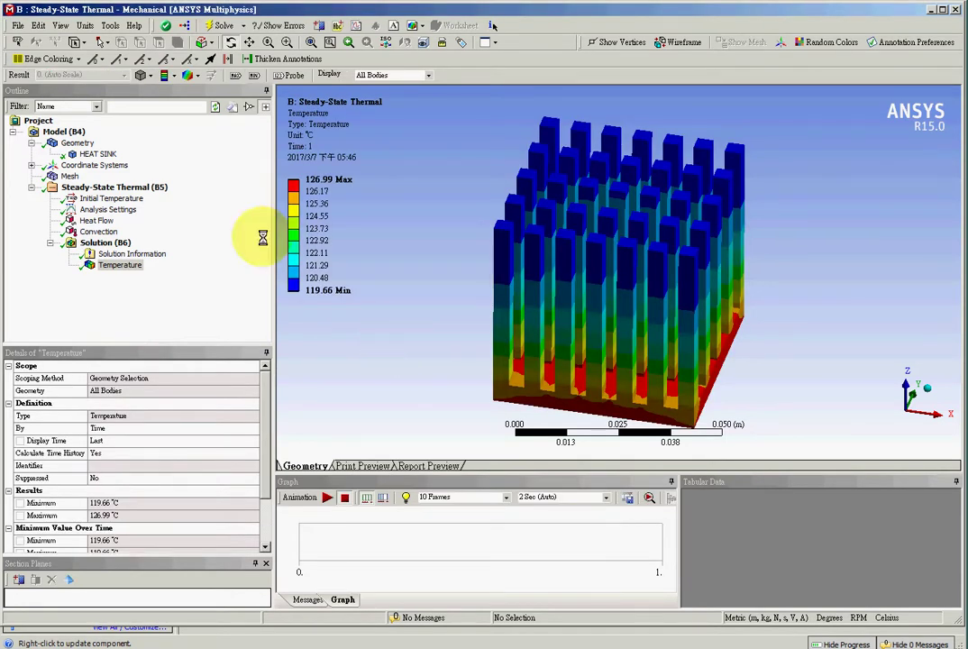
Probe the temperature near the top of a central pin fin on the heat sink
click(294, 75)
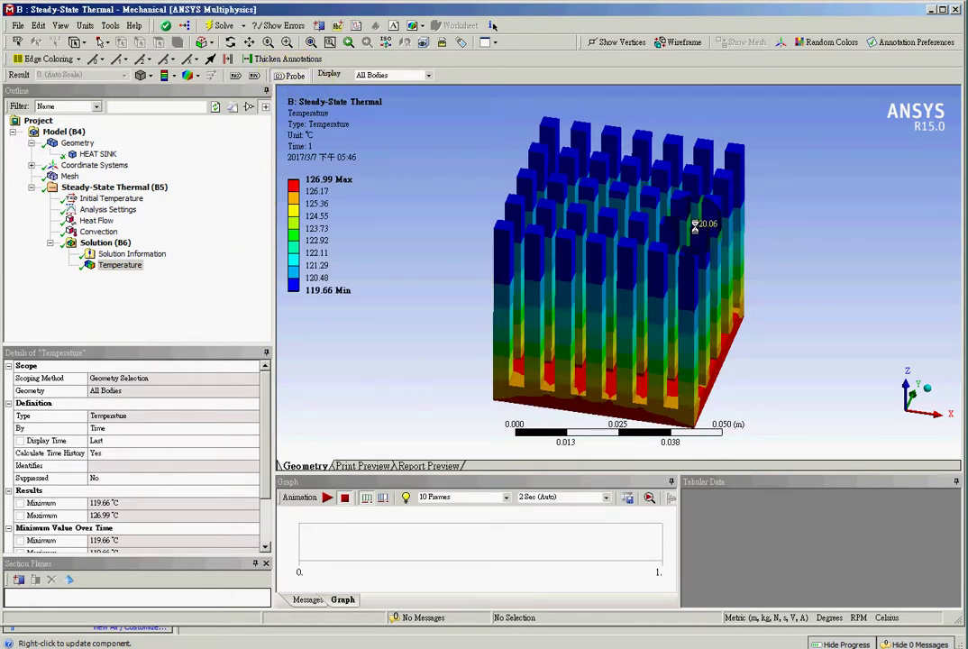
click(619, 187)
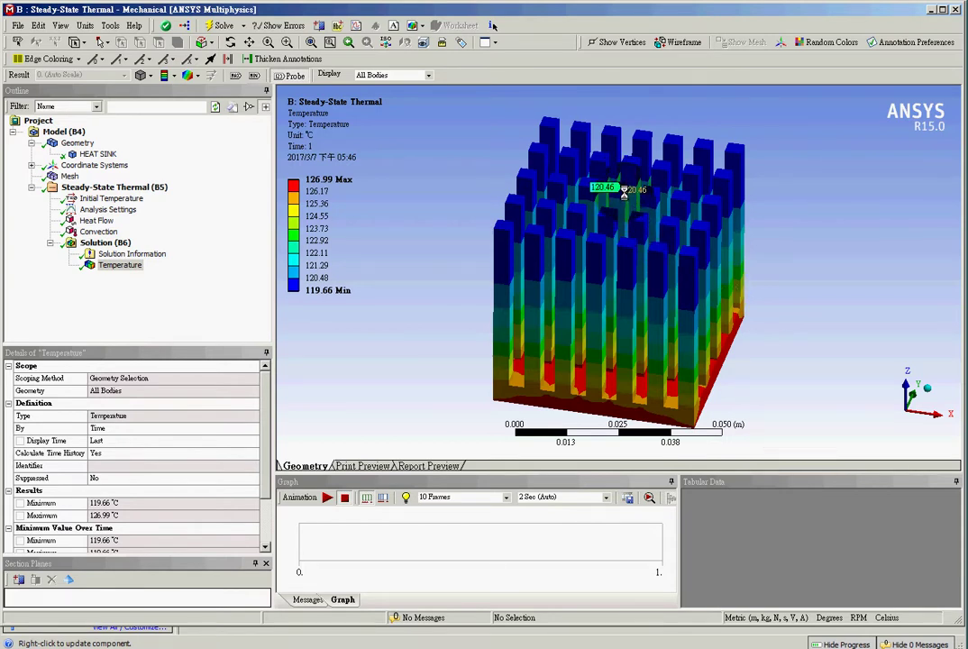
click(827, 309)
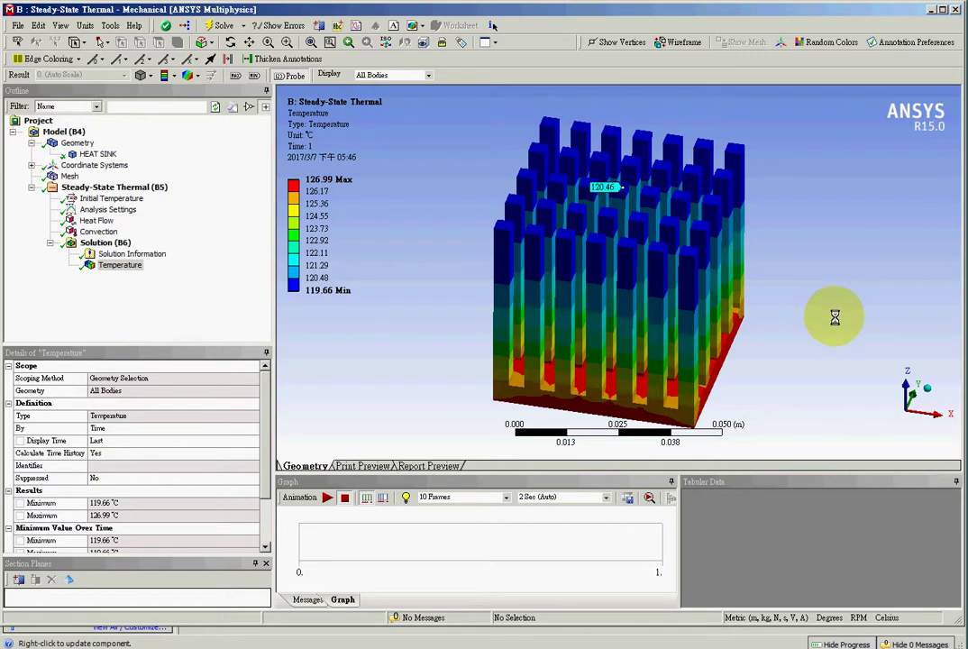